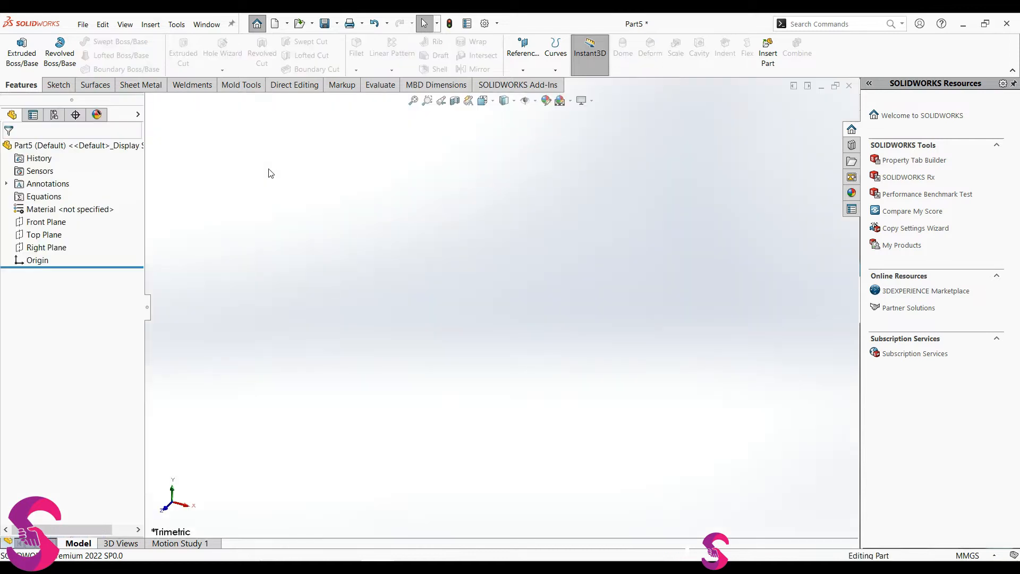
- Start a sketch on the Front Plane and draw concentric circles of 30 mm and 60 mm diameter centred on the origin
click(61, 223)
click(63, 207)
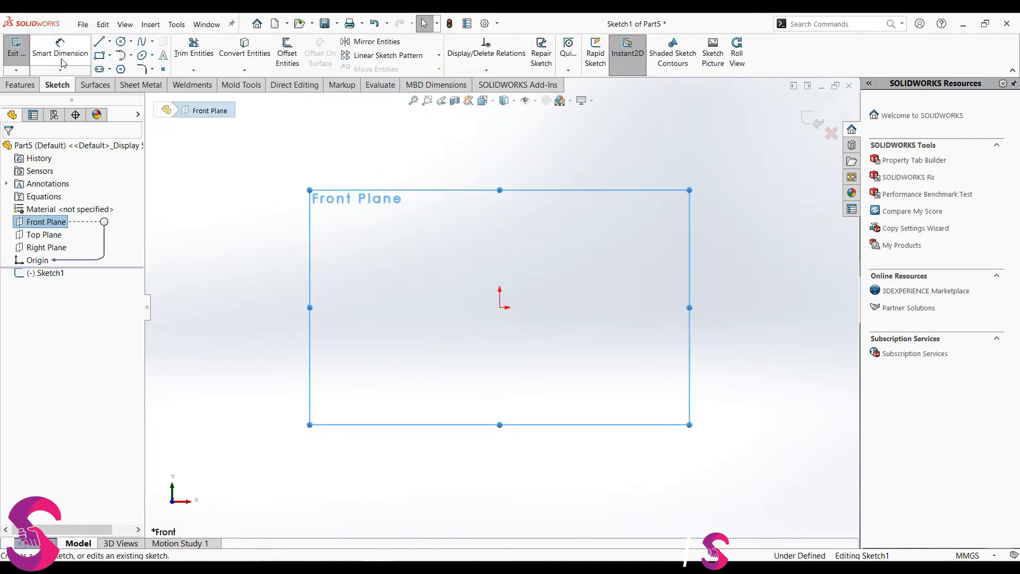
click(122, 45)
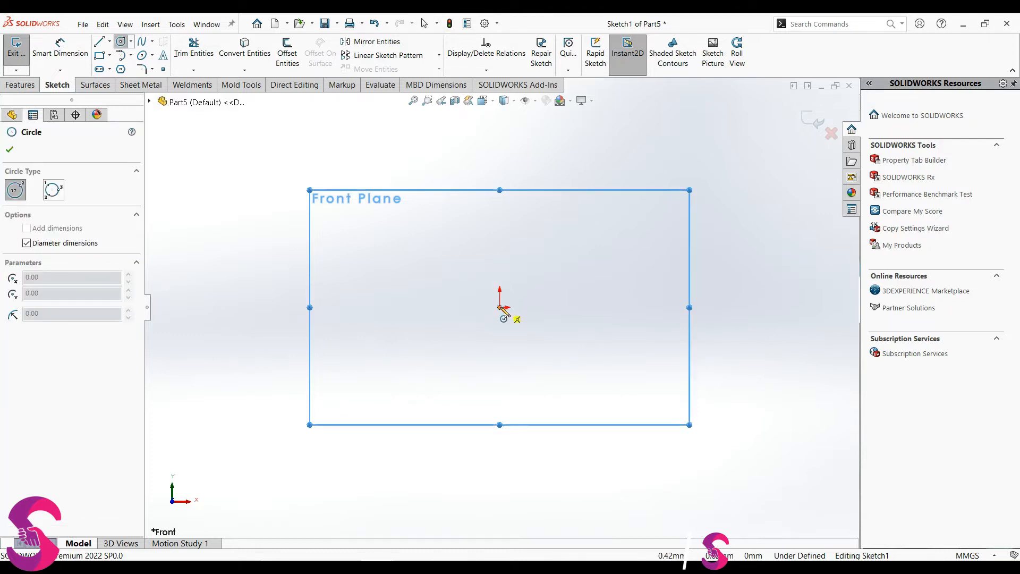
click(499, 307)
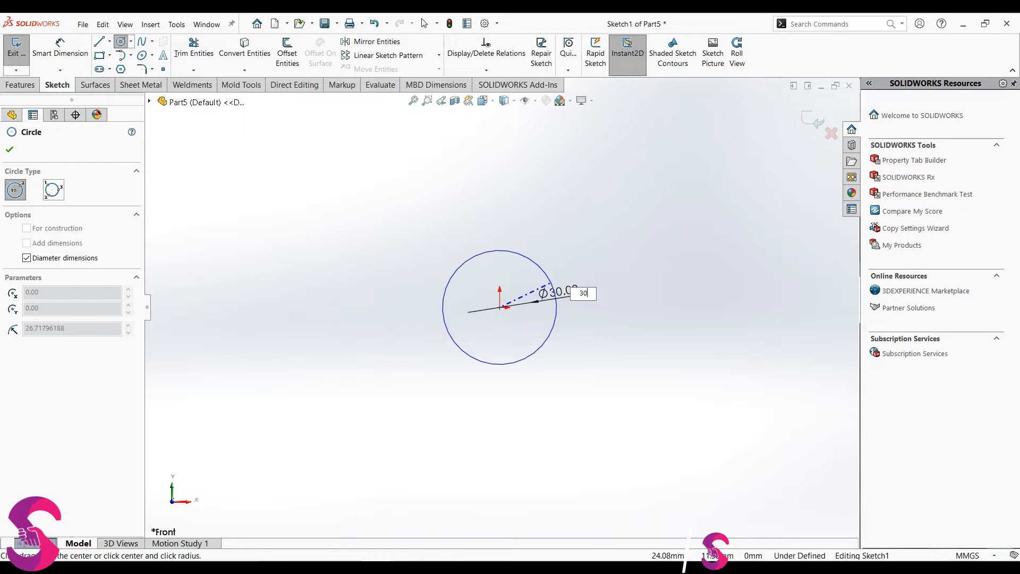
text(30)
key(Return)
click(500, 307)
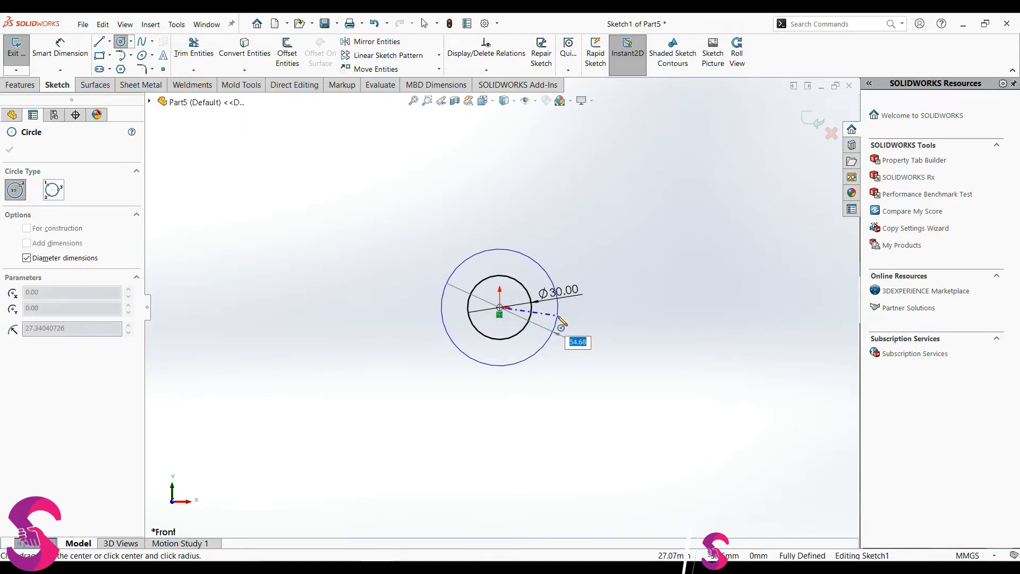
text(60)
key(Return)
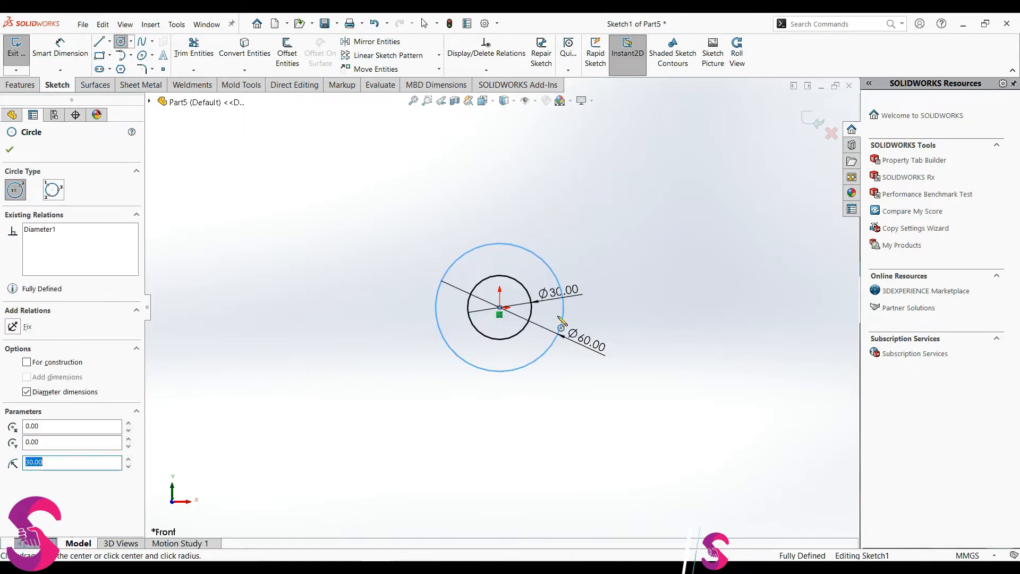
- Draw concentric circles of 38 mm and 67 mm diameter to the left of the origin circles
click(214, 307)
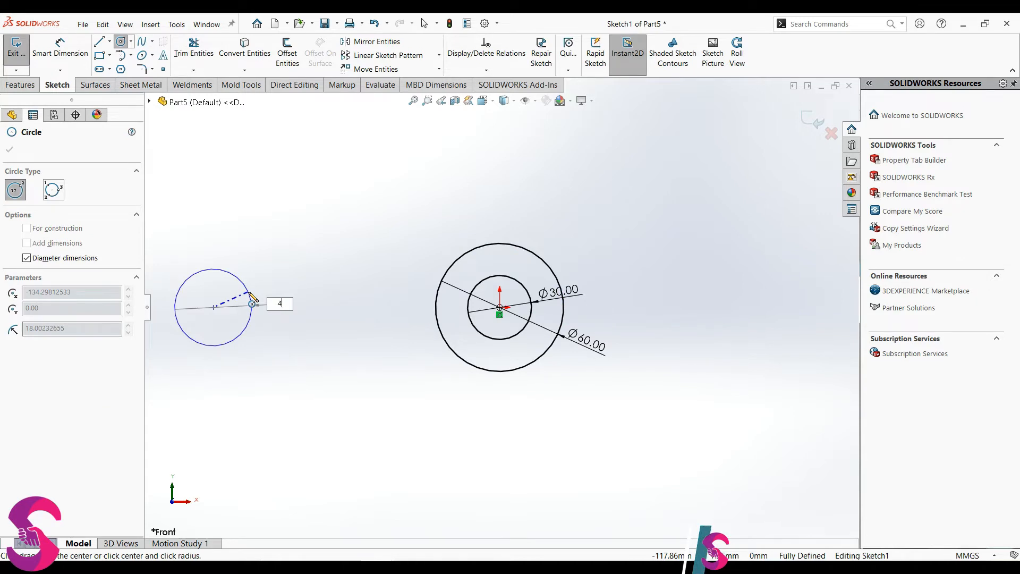
text(38)
key(Return)
click(213, 307)
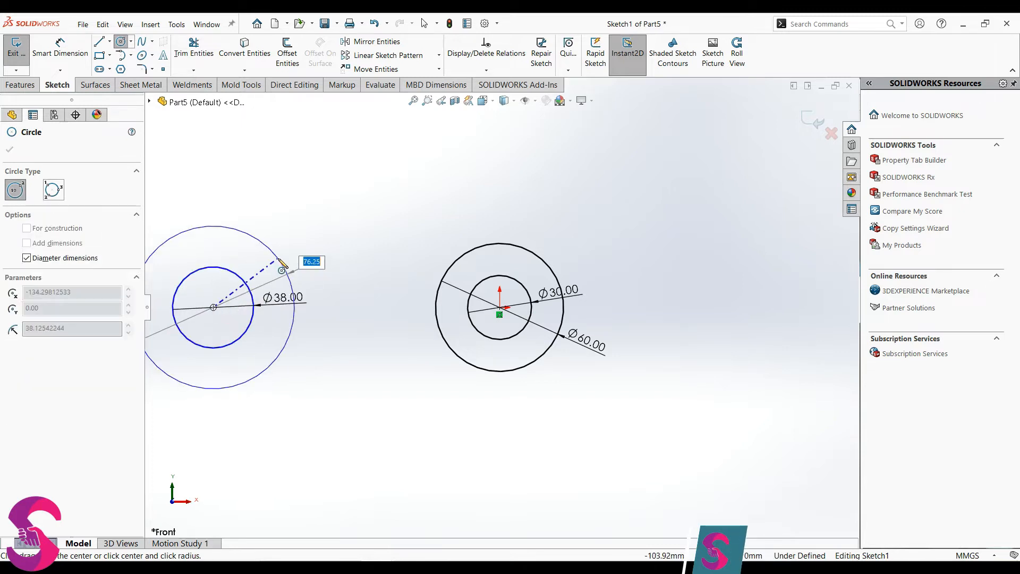
text(67)
key(Return)
- Draw concentric circles of 18 mm and 43 mm diameter above the origin circles
scroll(372, 228, up, 2)
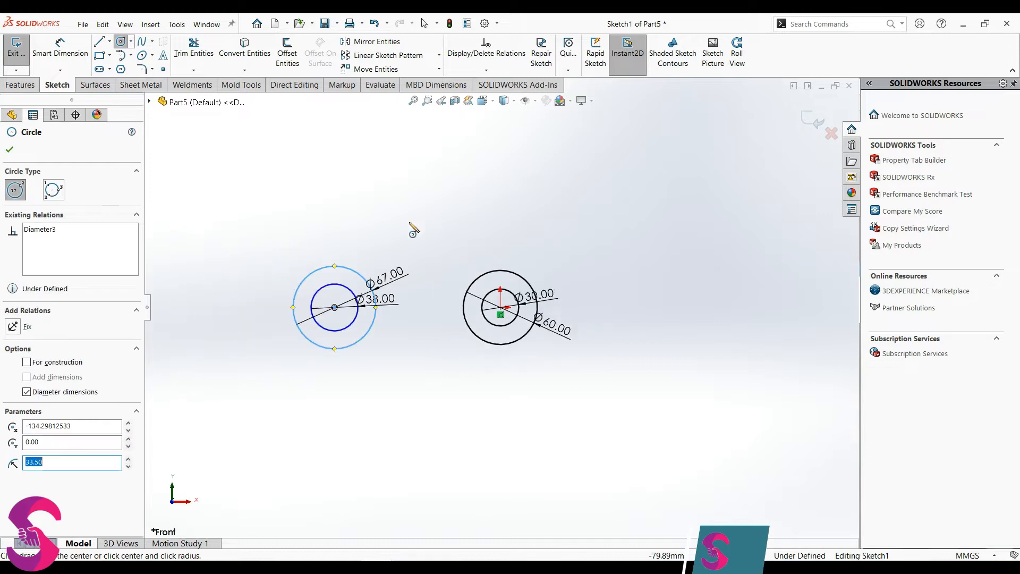
scroll(536, 178, down, 2)
click(549, 171)
text(18)
key(Return)
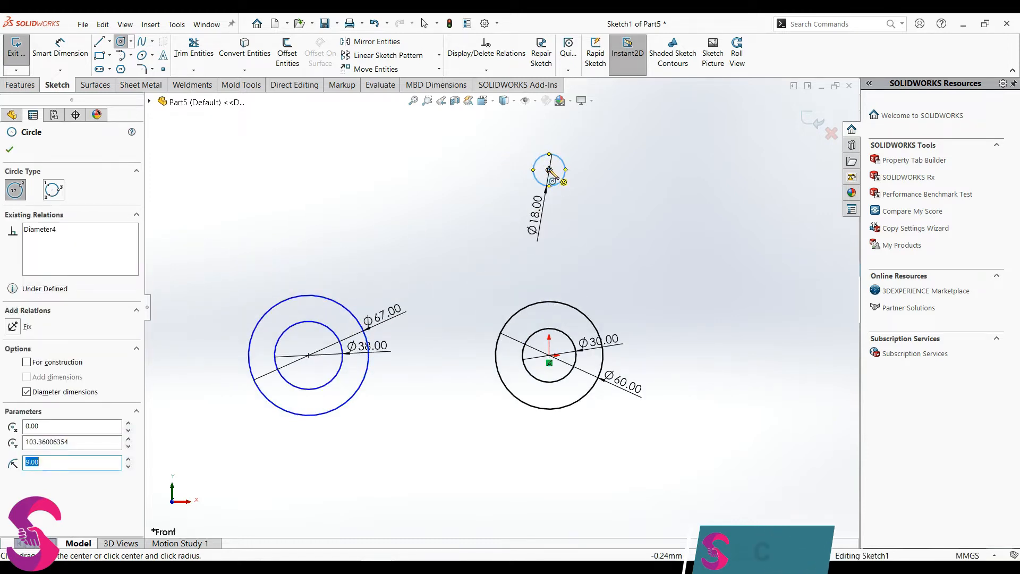
click(549, 170)
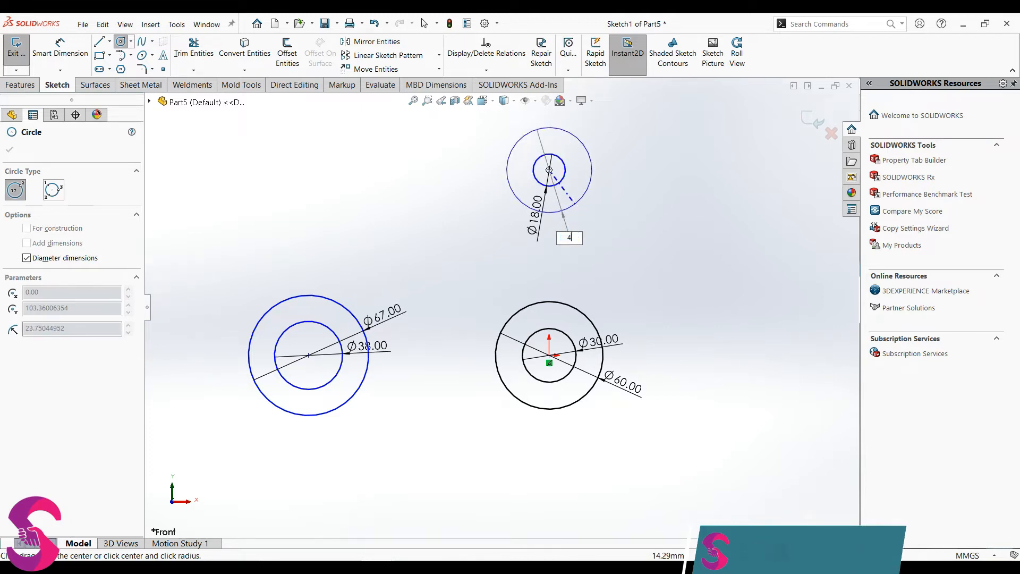
key(Return)
scroll(581, 211, up, 2)
scroll(584, 201, down, 2)
key(Escape)
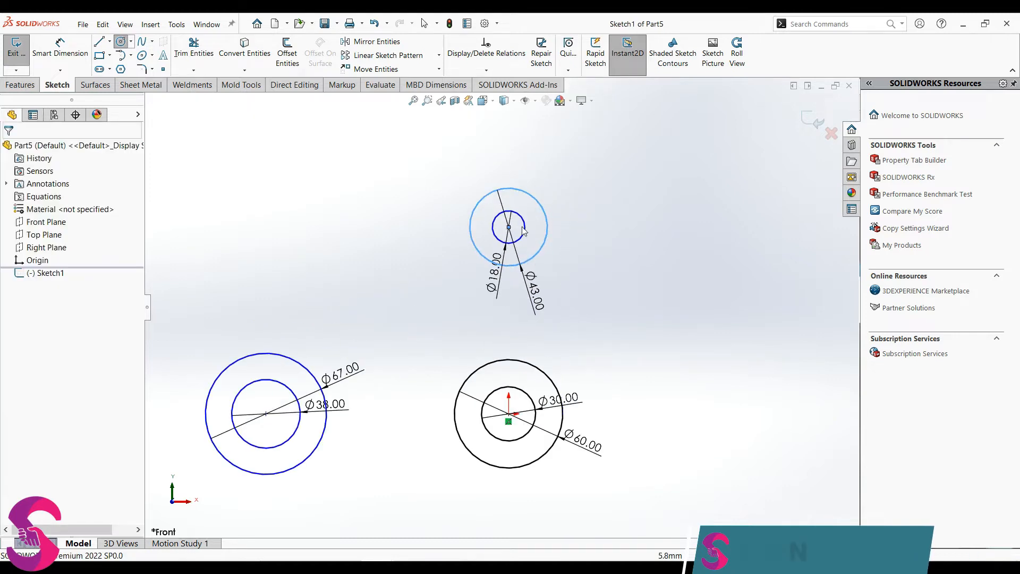
- Align the upper circles' centre vertically with the origin and the left circles' centre horizontally with the origin
click(509, 228)
ctrl+click(509, 413)
click(562, 383)
click(265, 413)
ctrl+click(508, 413)
click(539, 367)
click(435, 319)
- Dimension the horizontal distance between the left circles' centre and the origin as 120 mm
click(60, 48)
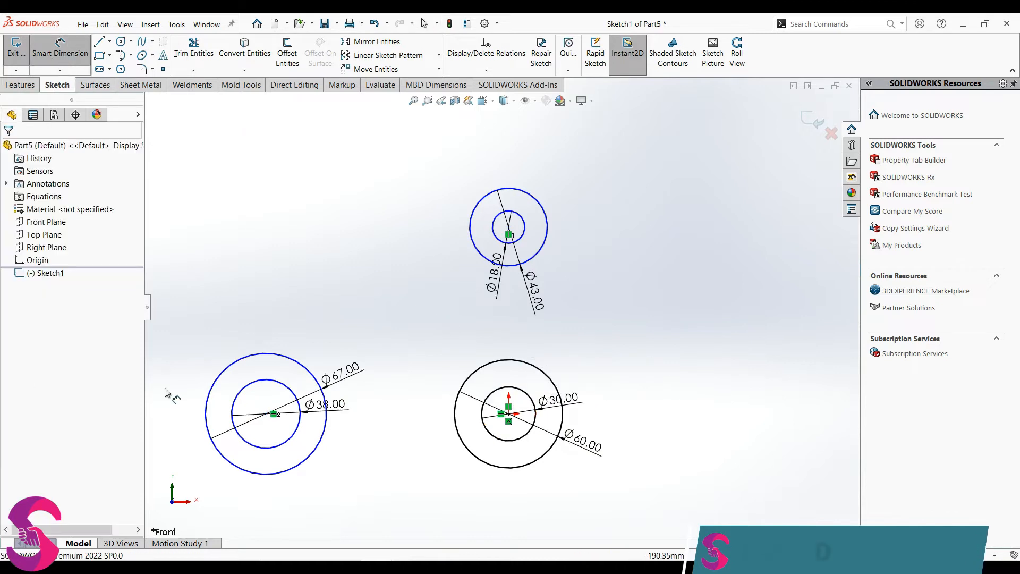
click(266, 414)
click(508, 413)
click(417, 478)
text(=)
key(Escape)
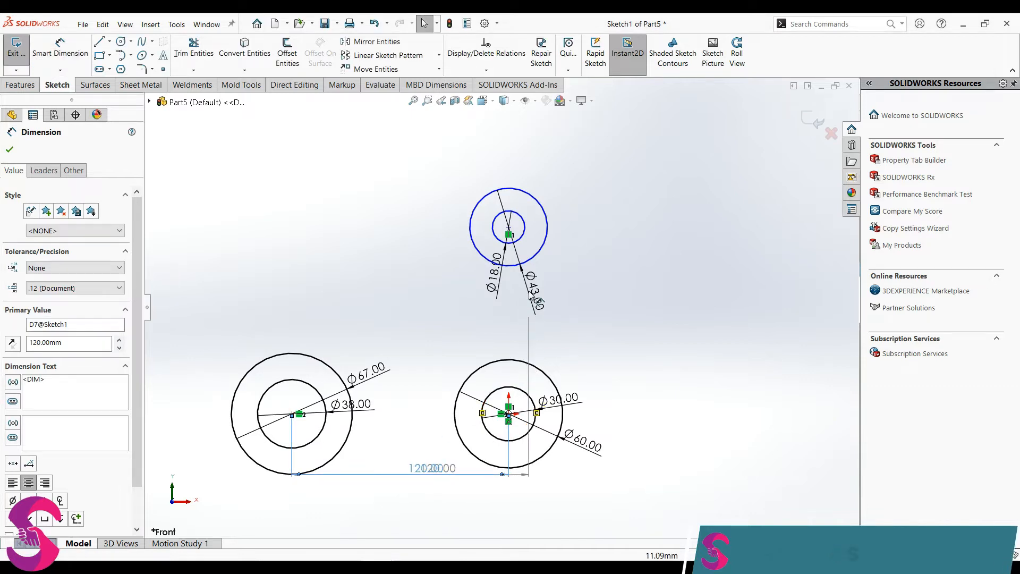
- Dimension the vertical distance between the upper circles' centre and the origin as 101 mm
click(509, 227)
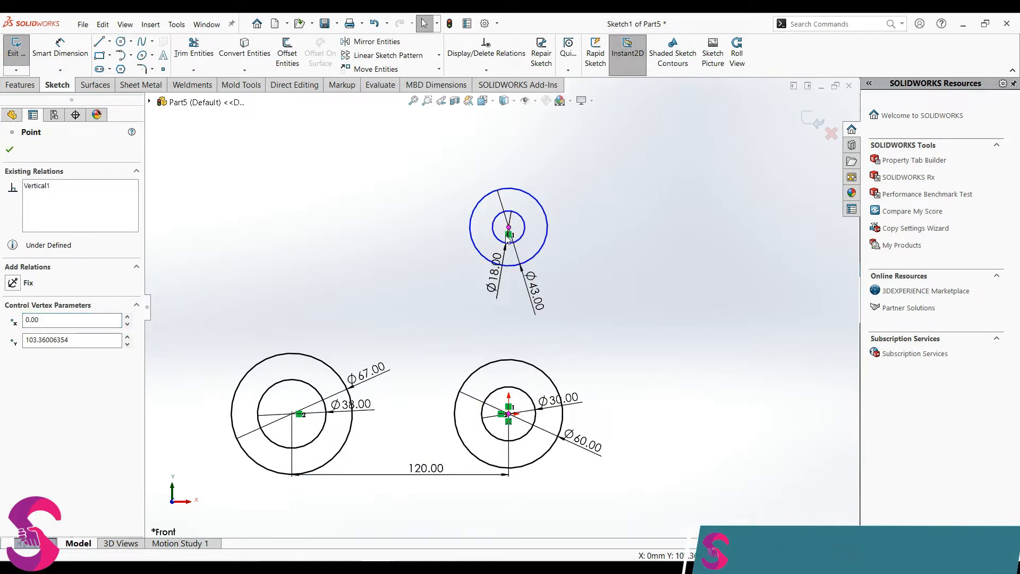
right_drag(632, 366, 632, 246)
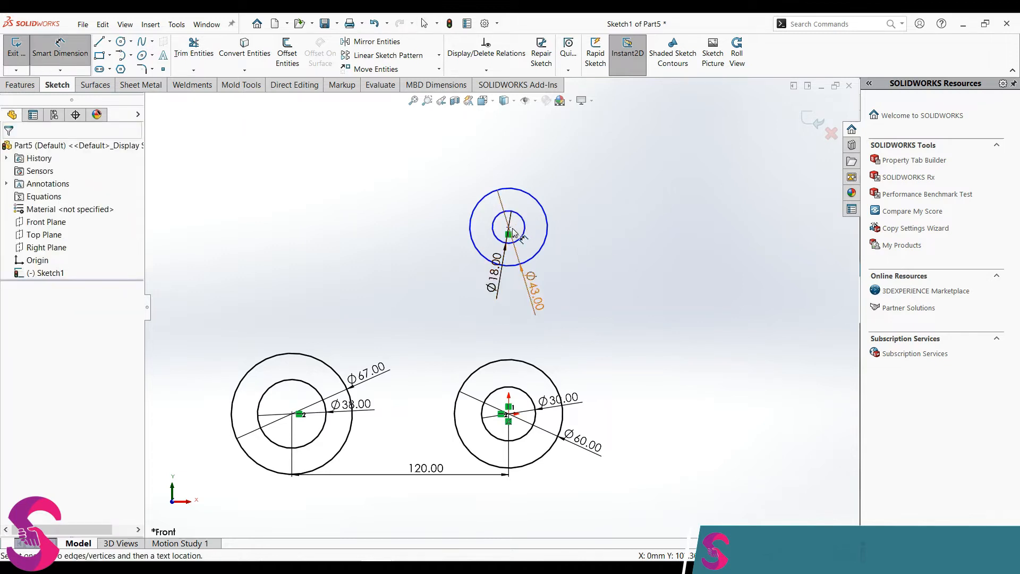
click(508, 227)
click(508, 414)
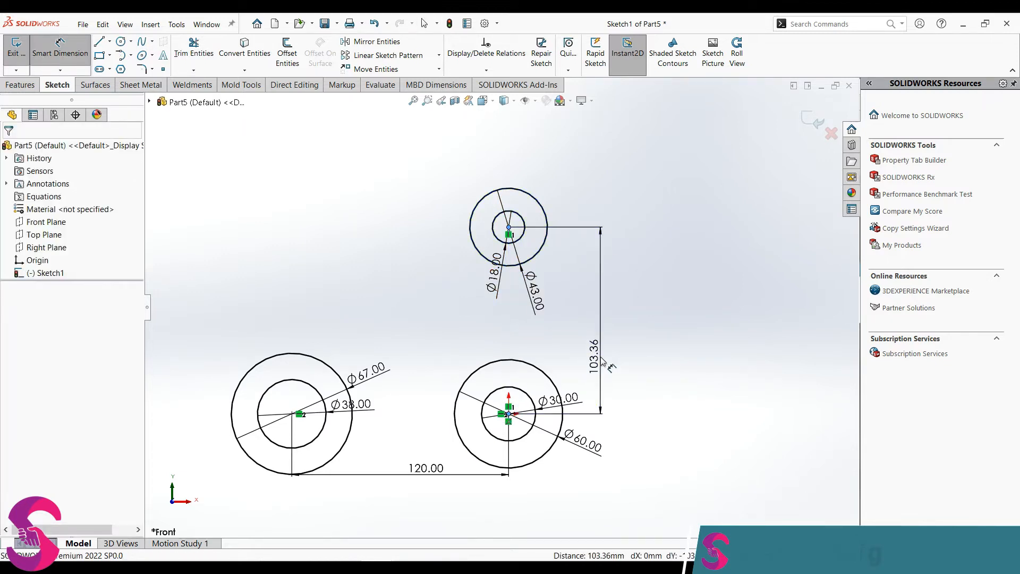
click(600, 361)
text(101)
key(Return)
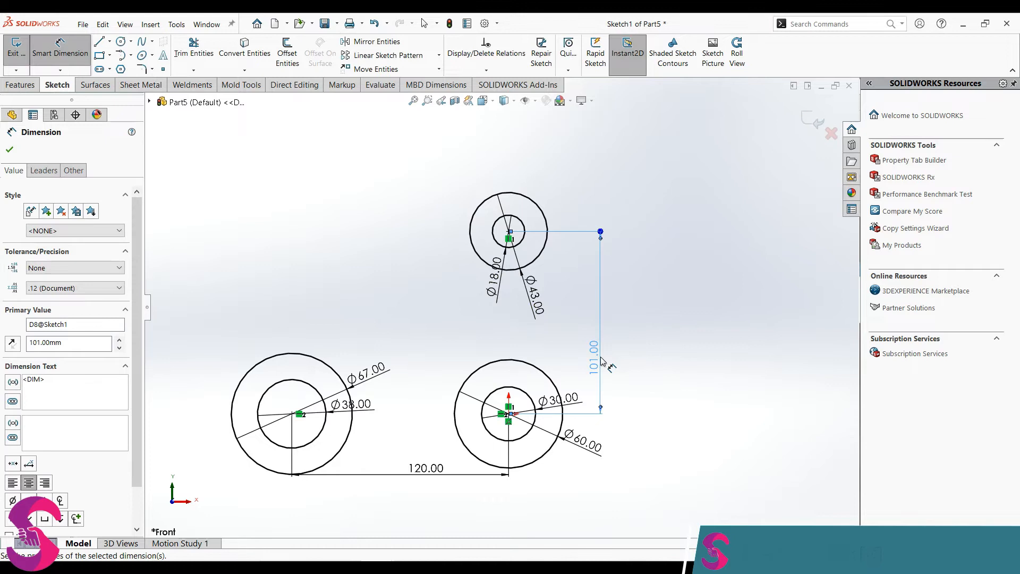
- Draw three connected lines forming an open box from the upper side of the 67 mm circle around to its lower right
scroll(581, 353, up, 3)
scroll(527, 351, down, 3)
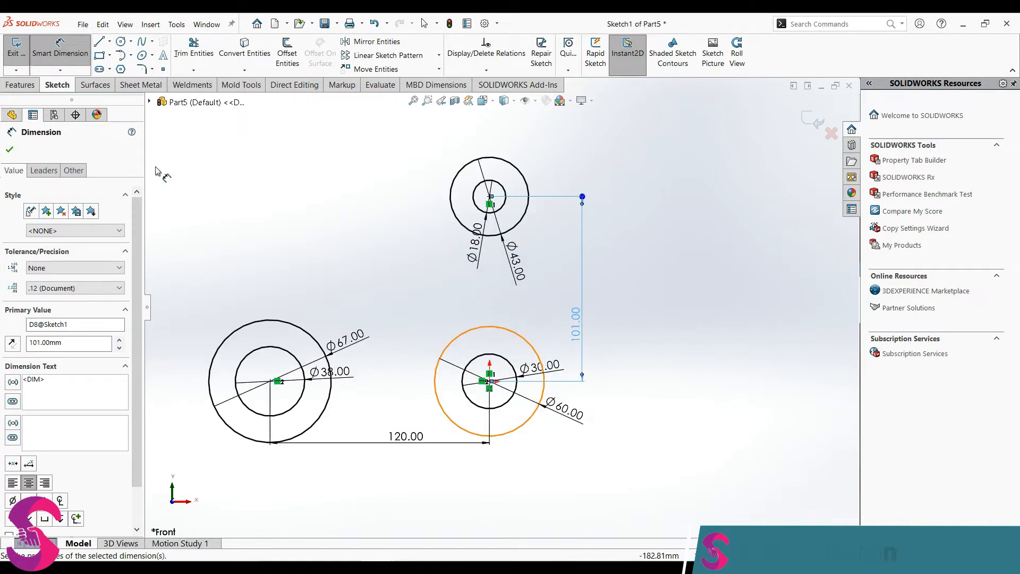
click(99, 41)
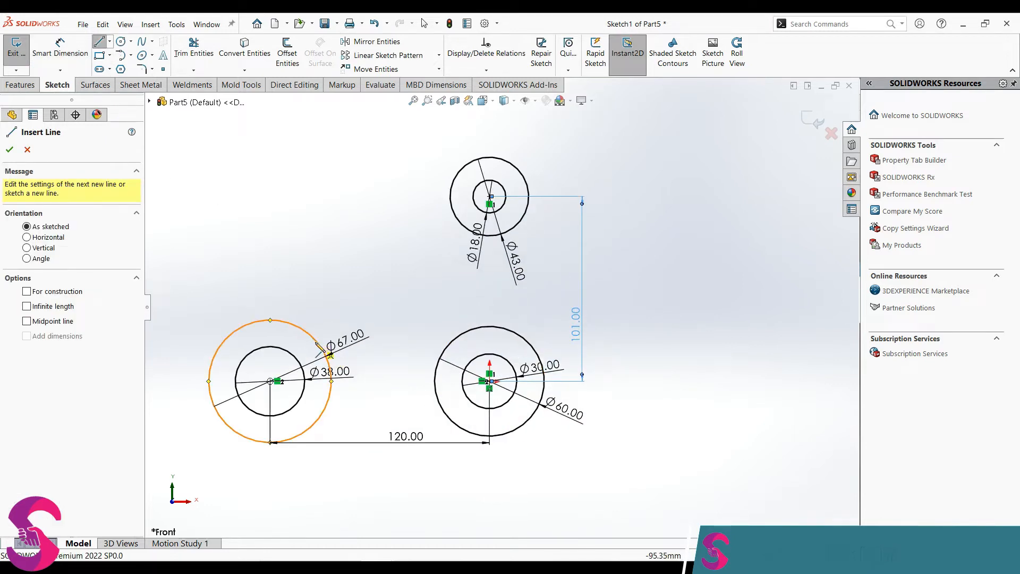
click(270, 320)
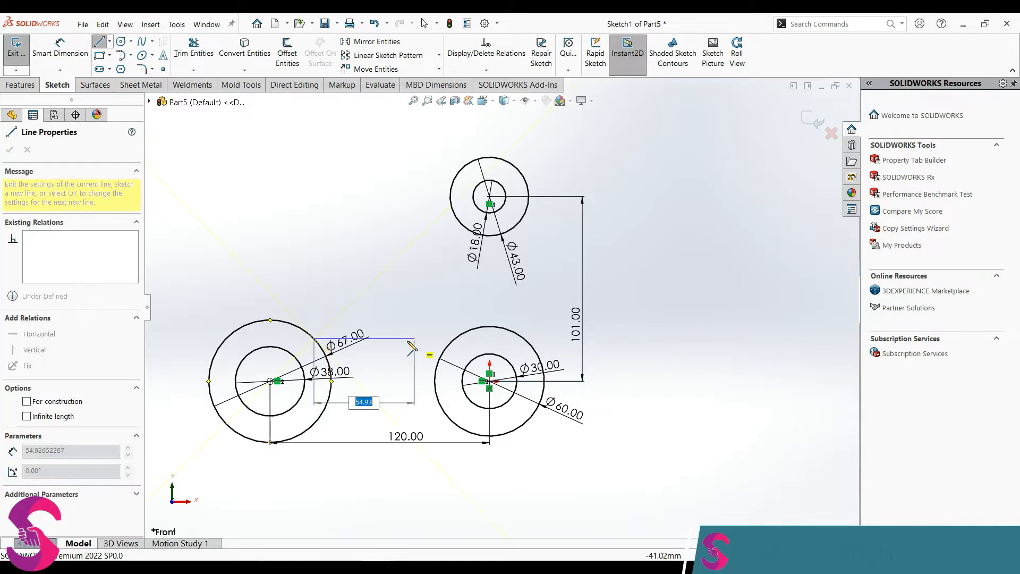
click(366, 333)
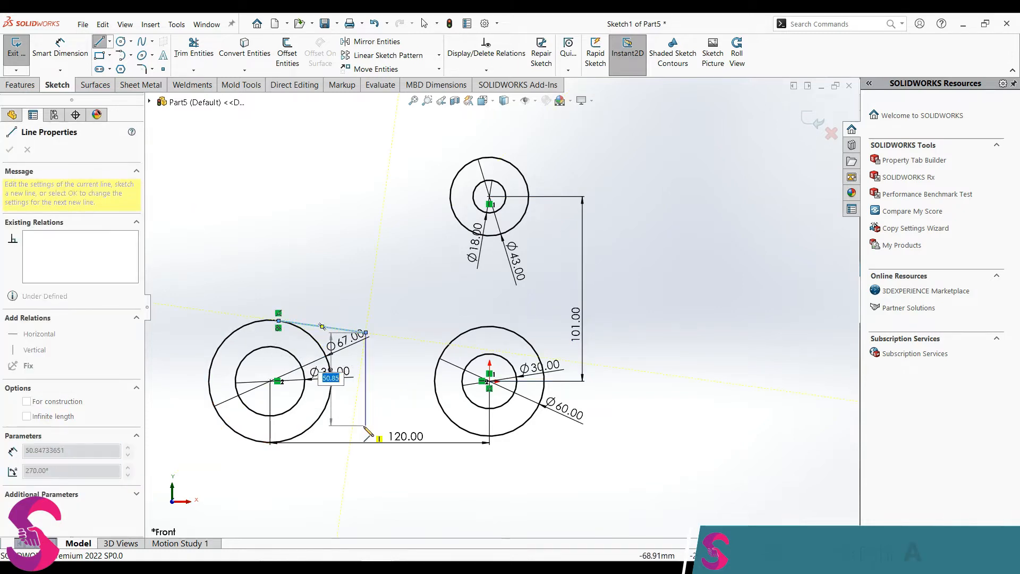
click(366, 426)
click(311, 426)
key(Escape)
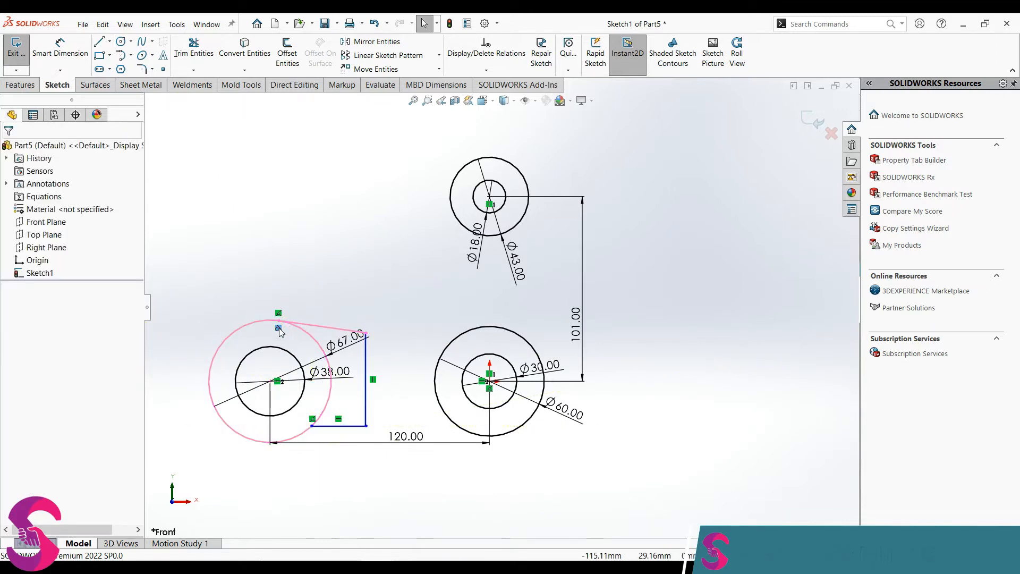
- Make the box's upper line horizontal and align the vertical line's midpoint horizontally with the left circles' centre
click(342, 335)
click(450, 298)
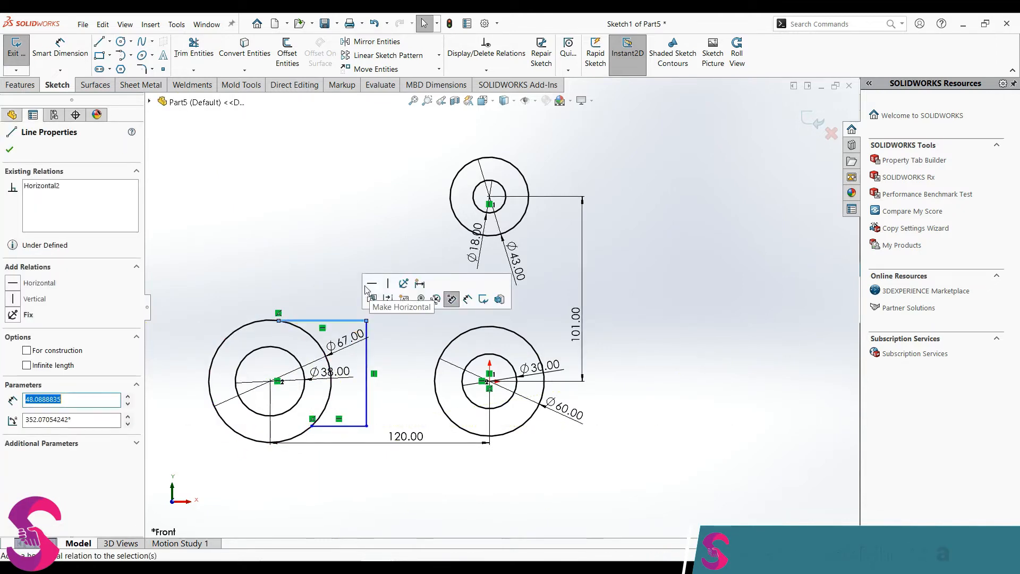
ctrl+click(366, 374)
ctrl+click(271, 381)
click(305, 336)
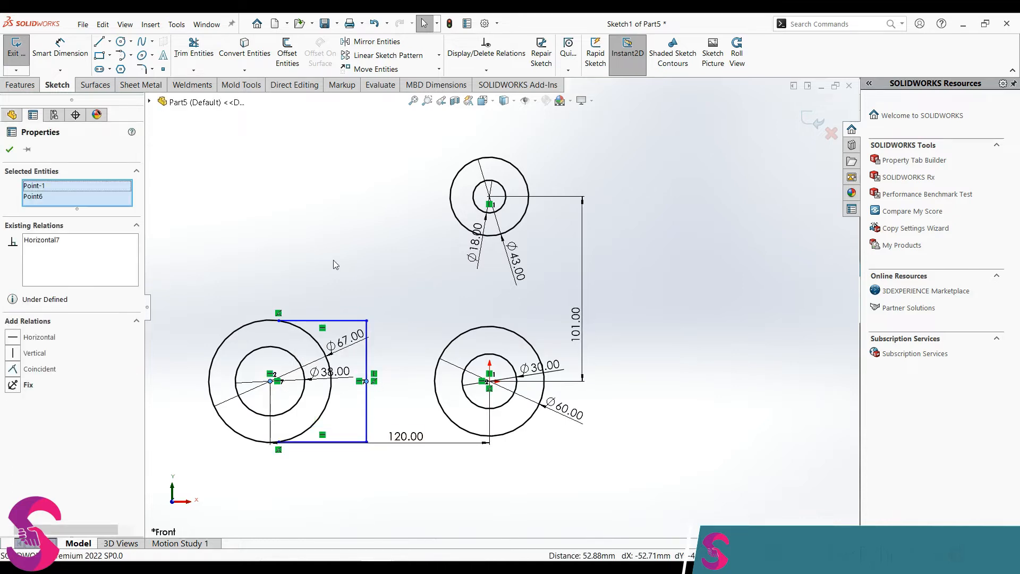
click(334, 265)
- Dimension the length of the box's vertical line as 60 mm
right_drag(408, 396, 379, 302)
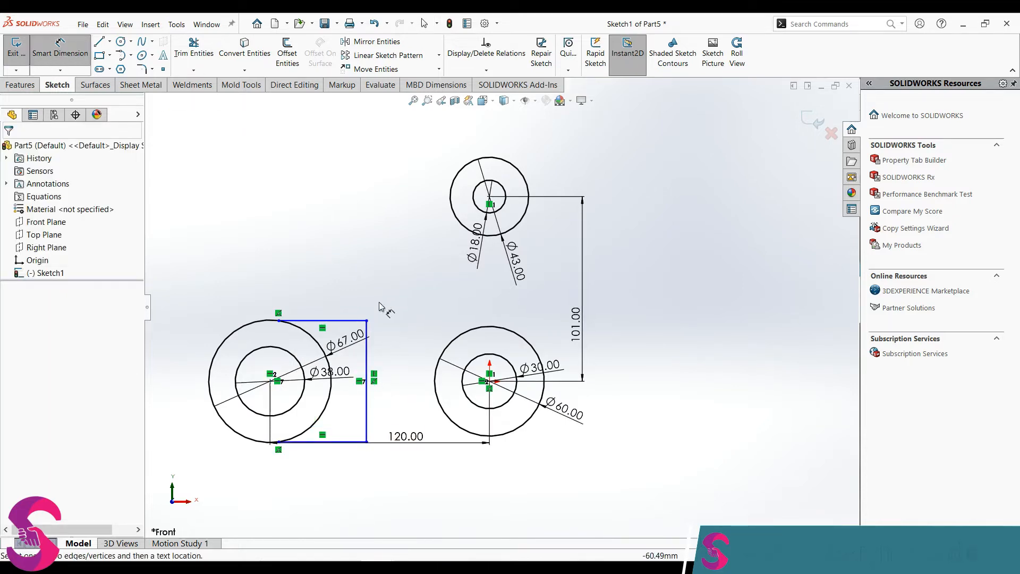
click(368, 355)
click(411, 363)
text(60)
key(Return)
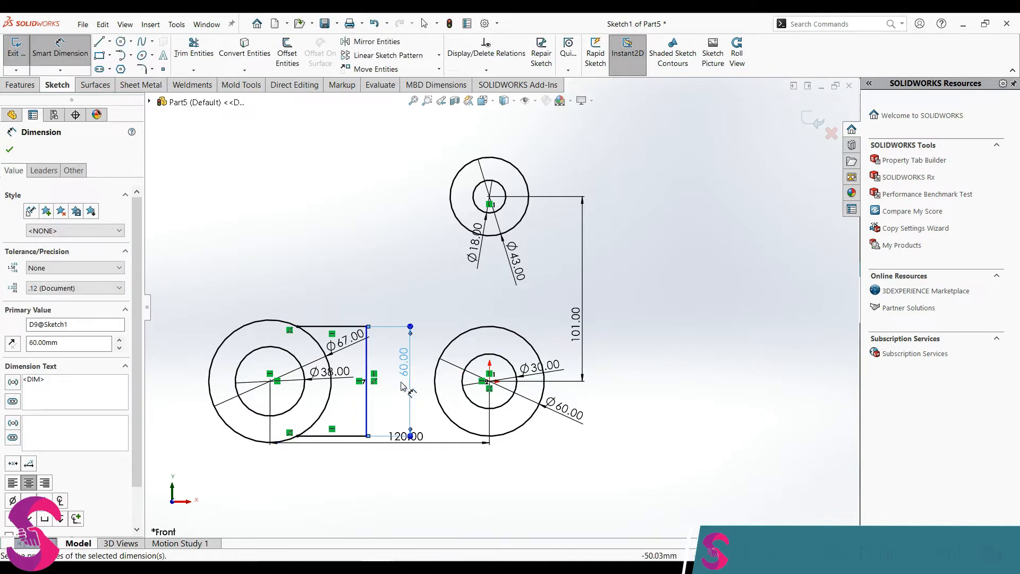
- Dimension the distance from the left circles' centre to the box's vertical line as 40 mm
click(367, 367)
click(270, 381)
click(301, 303)
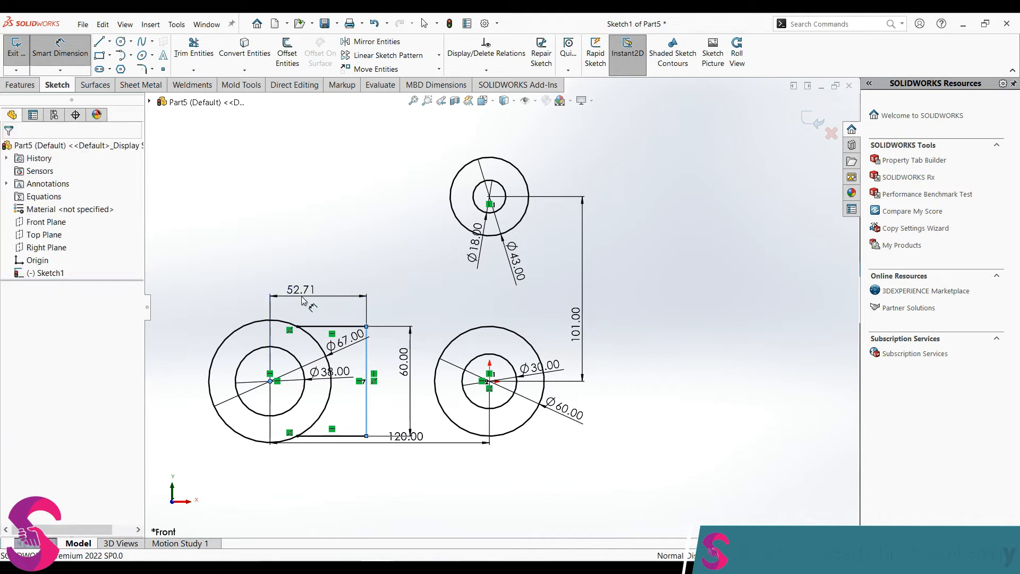
text(40)
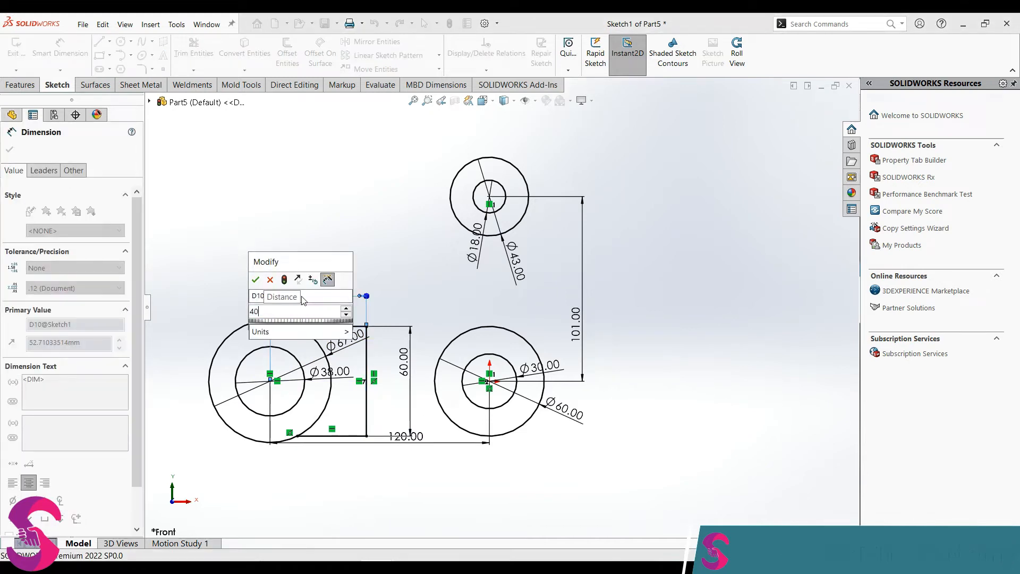
key(Return)
- Draw a line from the box's upper corner to the top of the 60 mm circle
scroll(268, 278, down, 3)
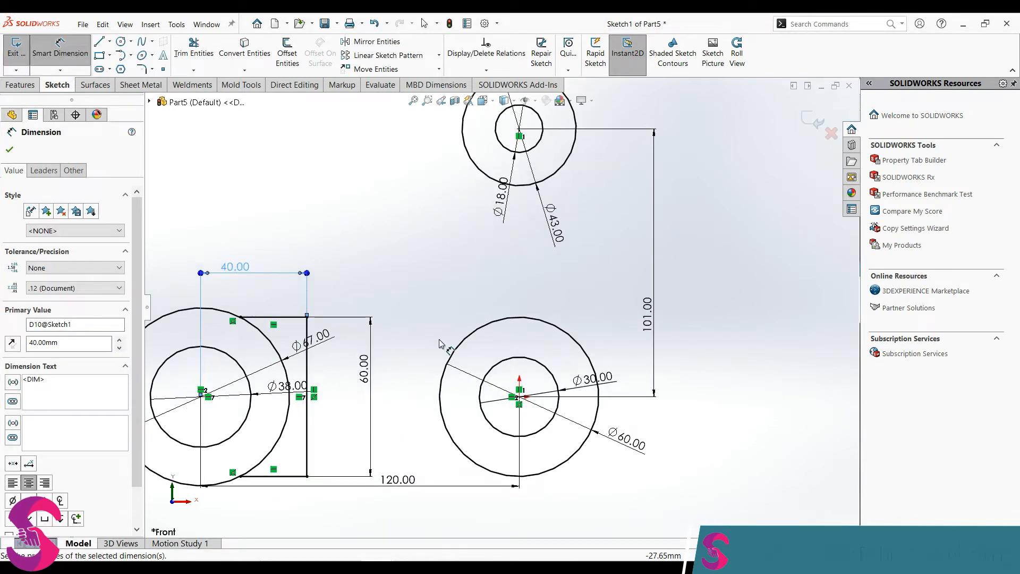
key(l)
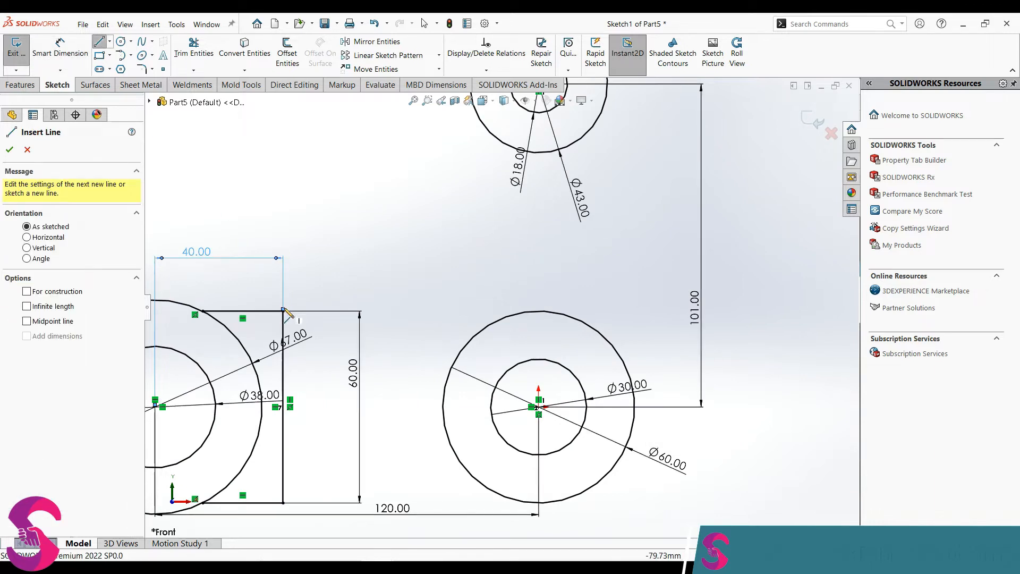
click(283, 310)
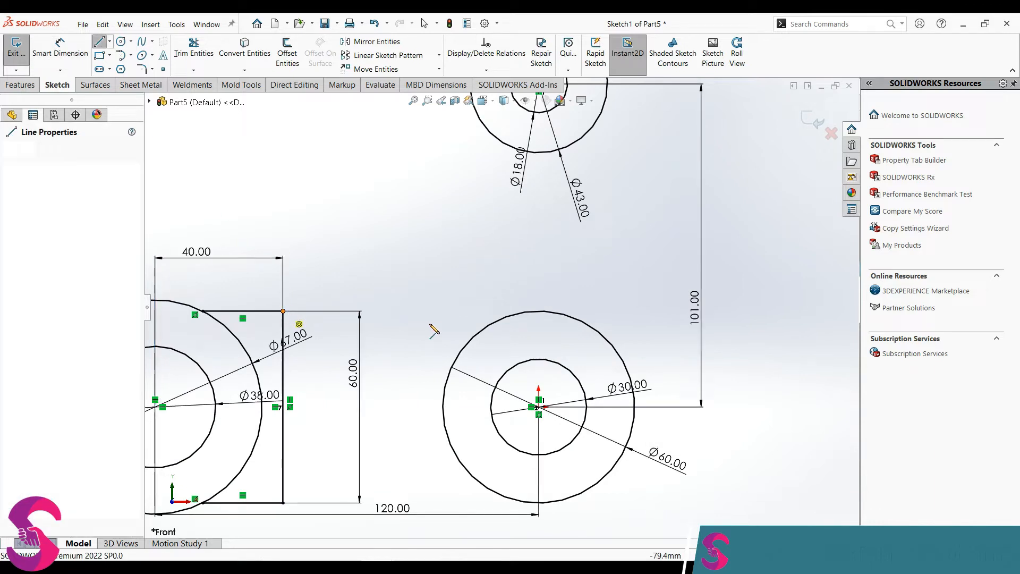
click(545, 310)
key(Escape)
scroll(501, 308, up, 3)
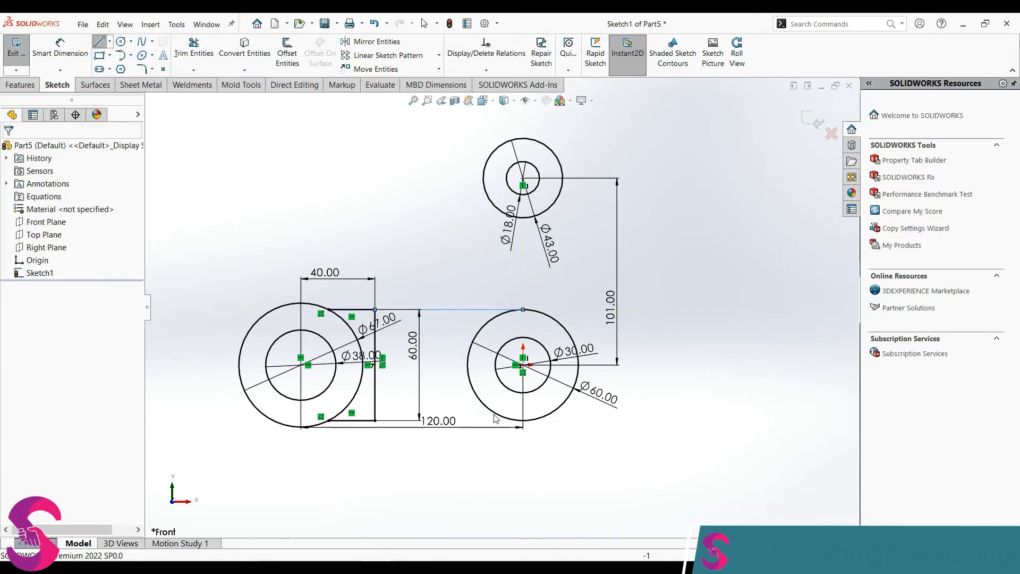
key(Escape)
- Draw a line from the box's lower corner to the bottom of the 60 mm circle
key(l)
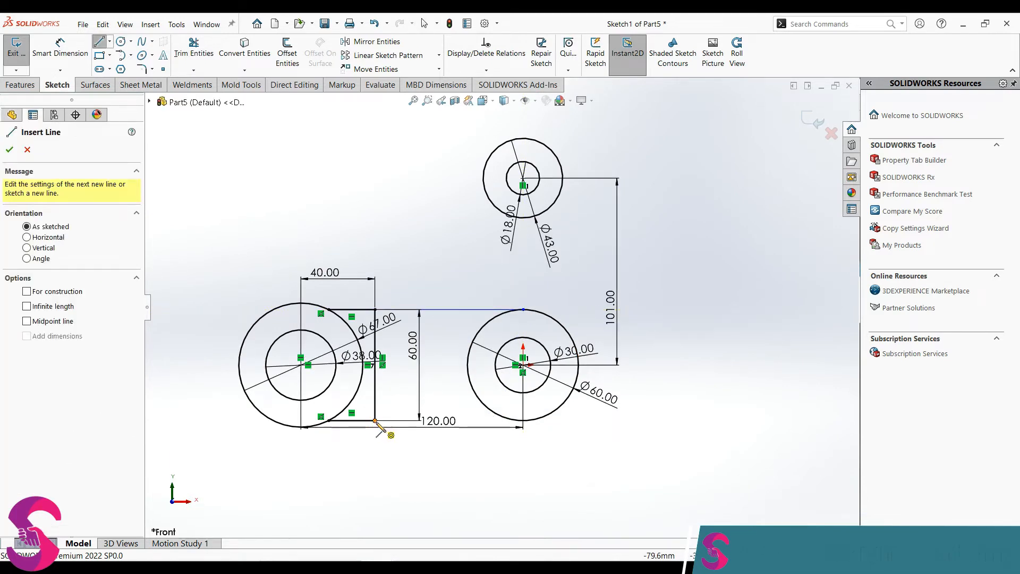
click(375, 420)
click(523, 421)
key(Escape)
key(Escape)
- Add a horizontal relation to the two lines joining the box's corners to the 60 mm circle
scroll(511, 423, down, 3)
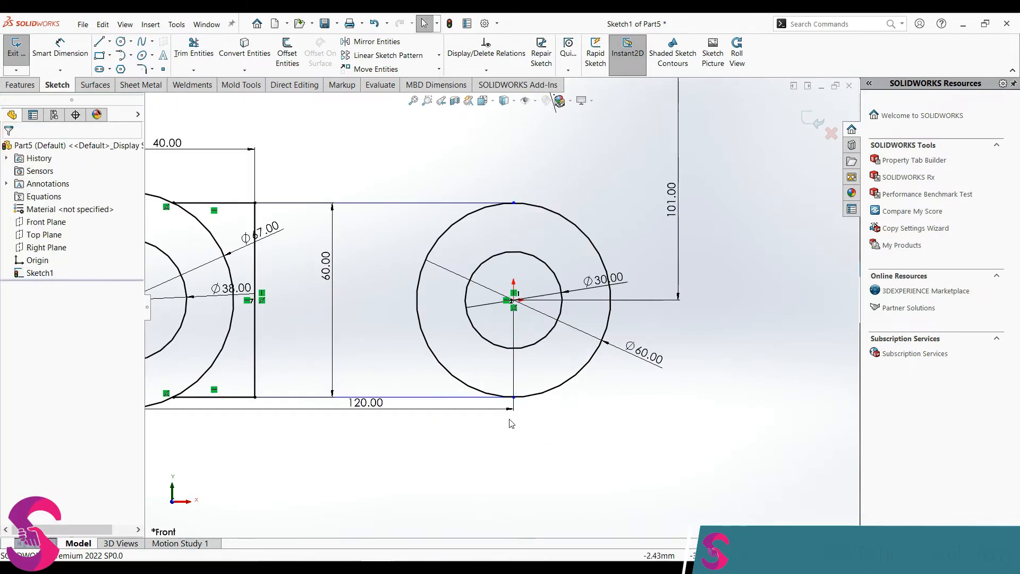
click(464, 401)
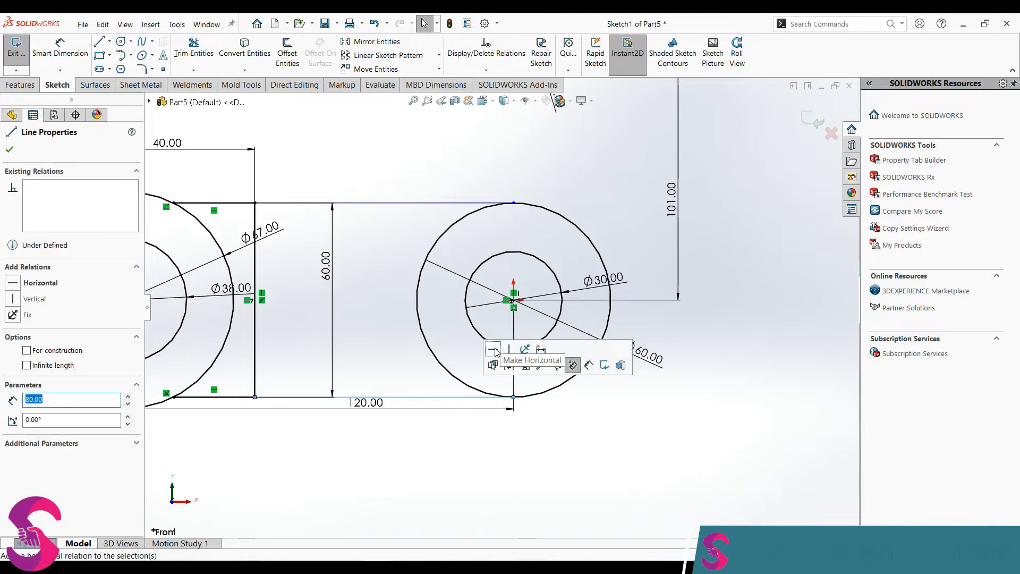
click(518, 350)
click(442, 203)
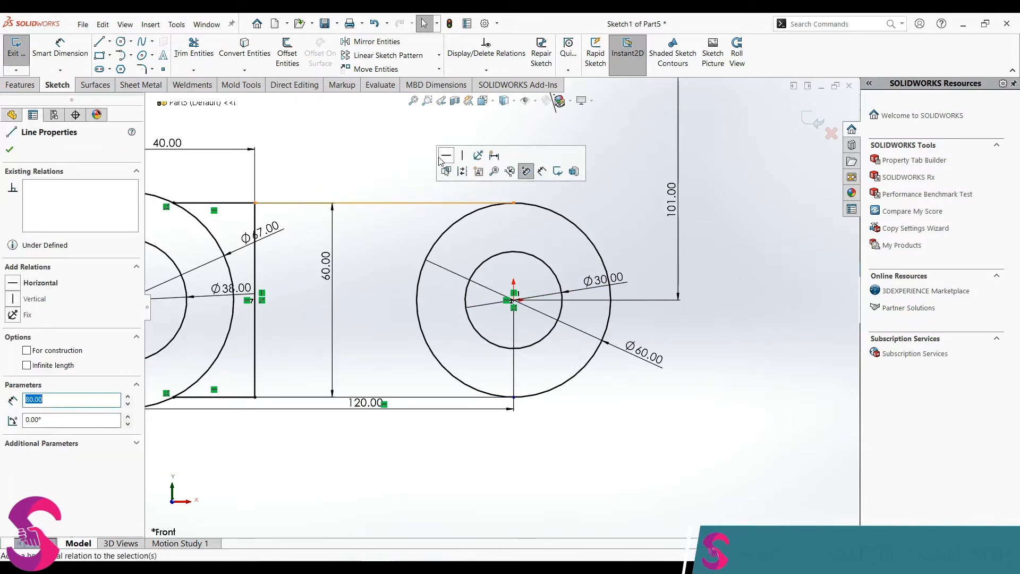
- Make the end points of the upper and lower connecting lines coincident with the 60 mm circle
click(515, 203)
ctrl+click(548, 208)
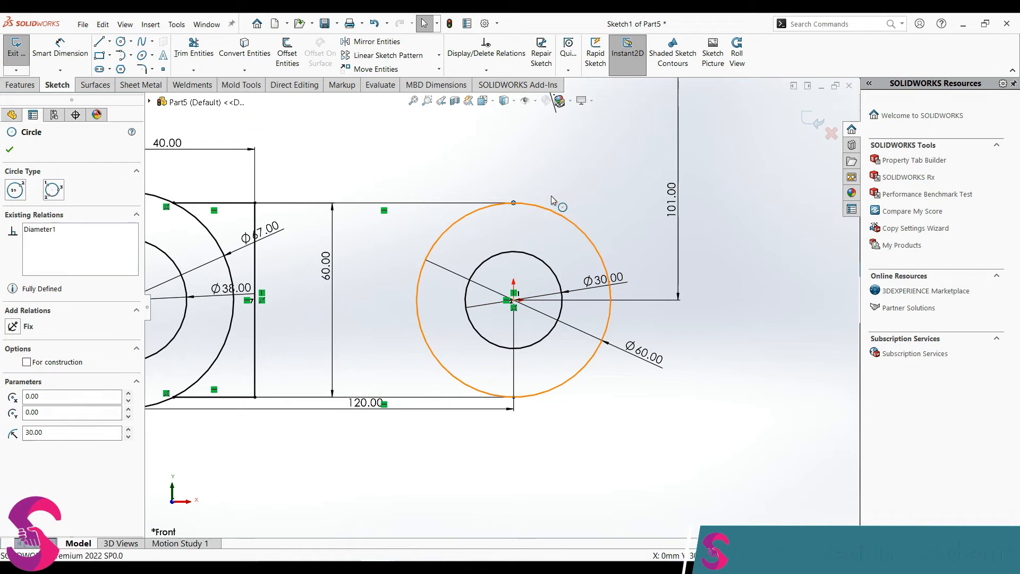
click(586, 161)
click(513, 396)
ctrl+click(599, 343)
click(587, 346)
- Draw an open box about 33 mm deep below the upper circles, its vertical lines starting at both sides of the 43 mm circle
scroll(469, 196, up, 4)
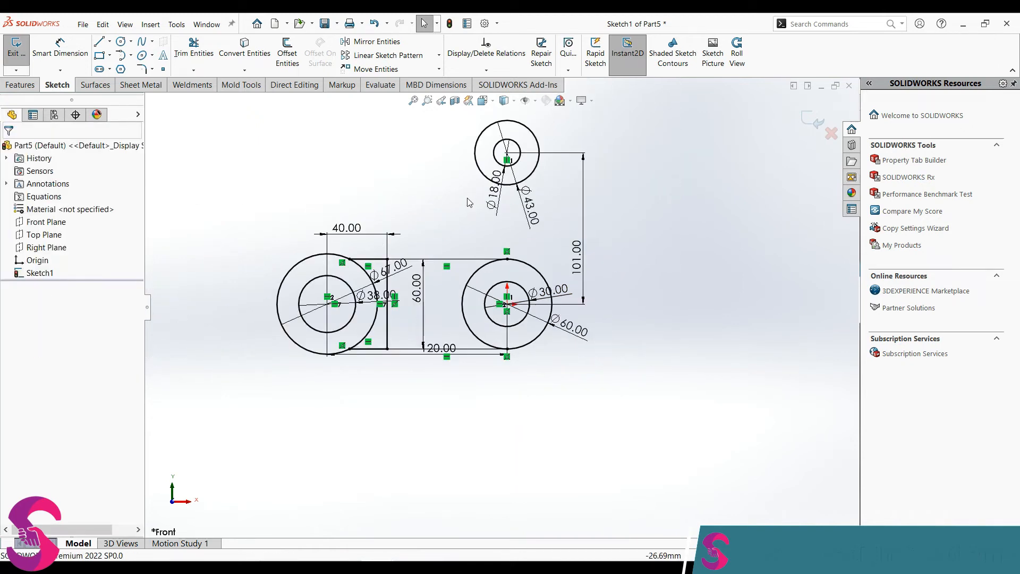
scroll(469, 198, down, 2)
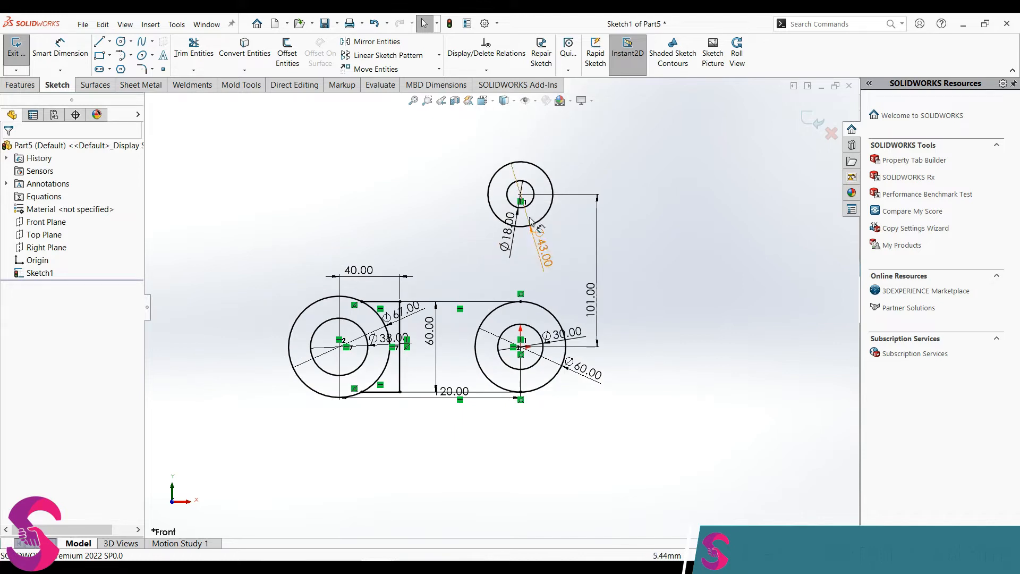
click(101, 43)
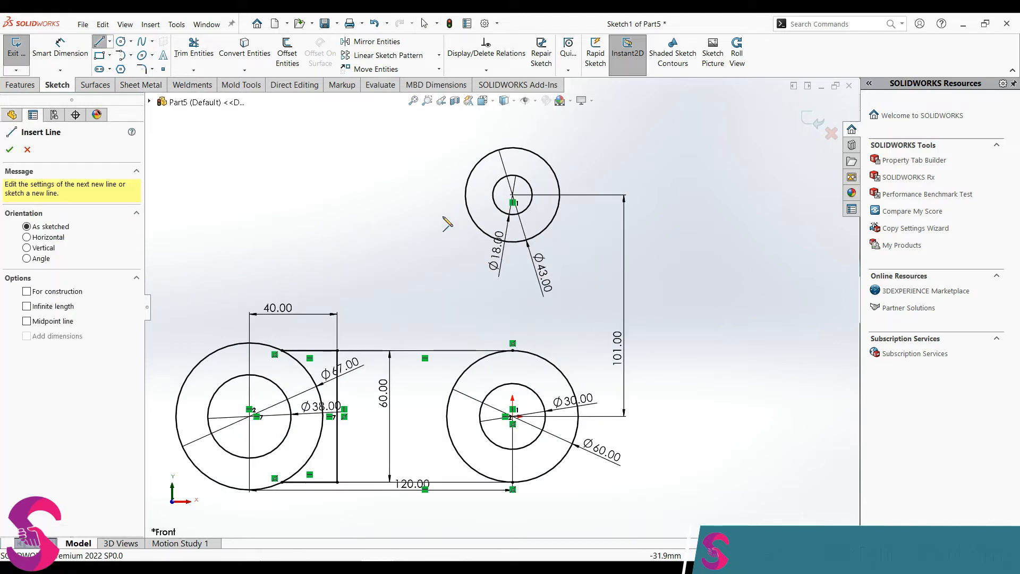
click(465, 195)
click(465, 267)
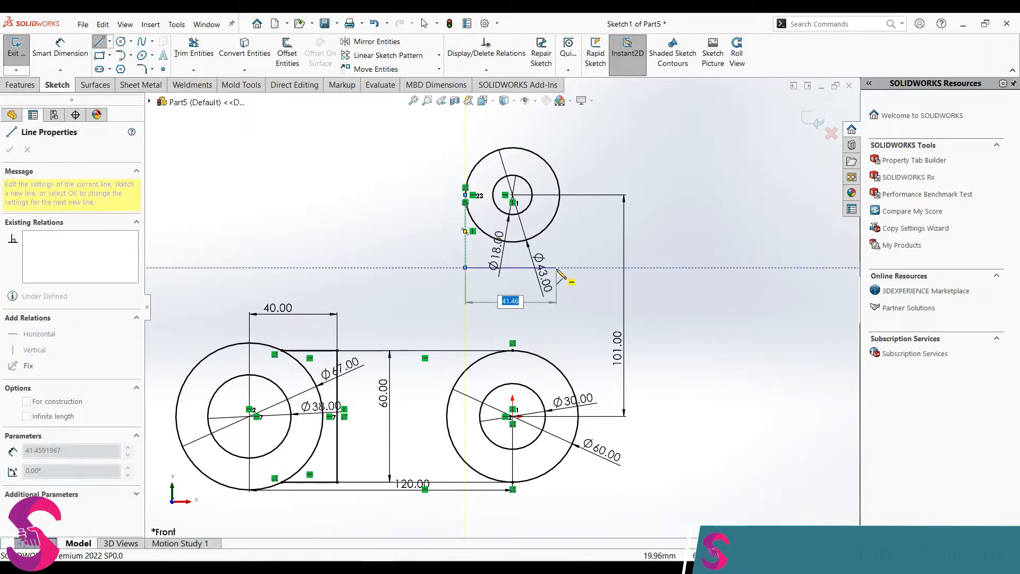
click(560, 267)
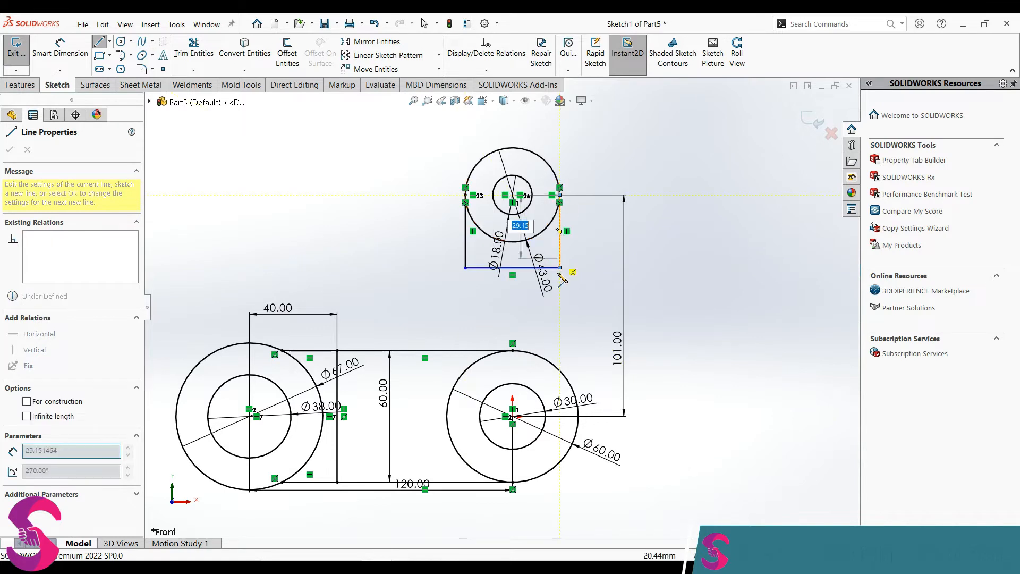
key(Escape)
- Dimension the length of the upper box's right vertical line as 36 mm
right_drag(557, 291, 565, 250)
click(560, 251)
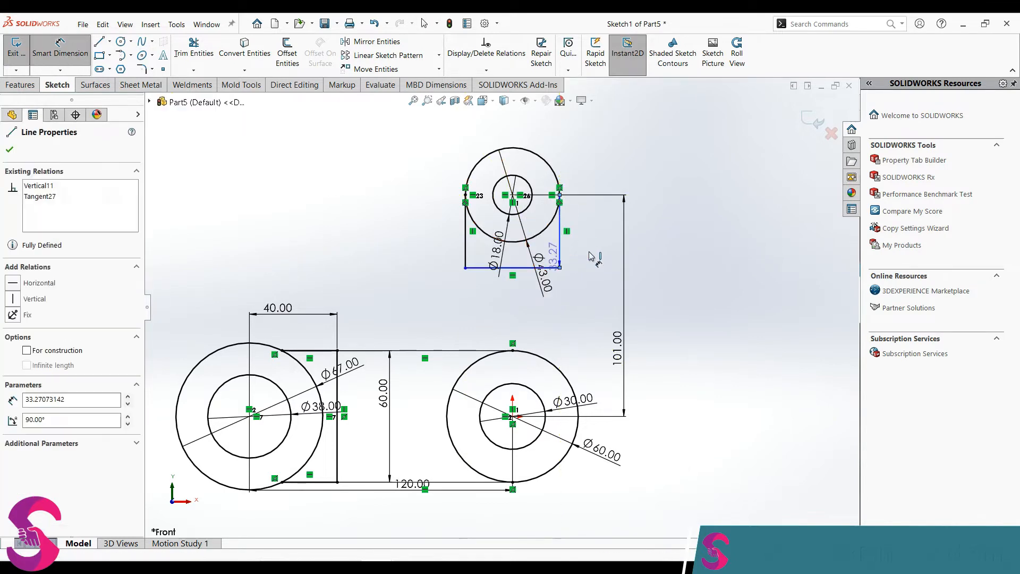
click(590, 258)
text(36)
key(Return)
key(Escape)
- Draw a line from the upper box's lower-right corner to the right side of the 60 mm circle and make it tangent
key(l)
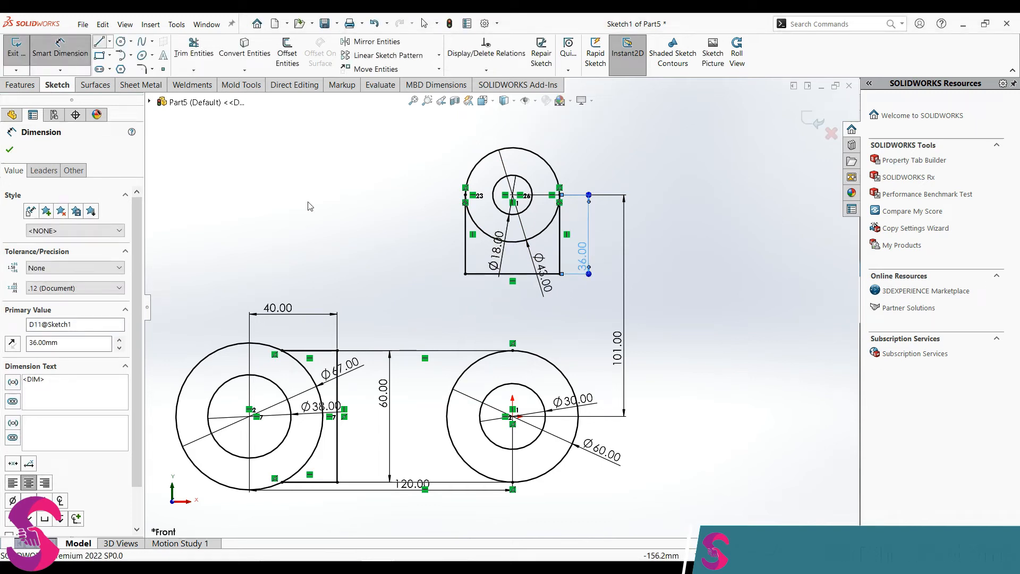
click(560, 274)
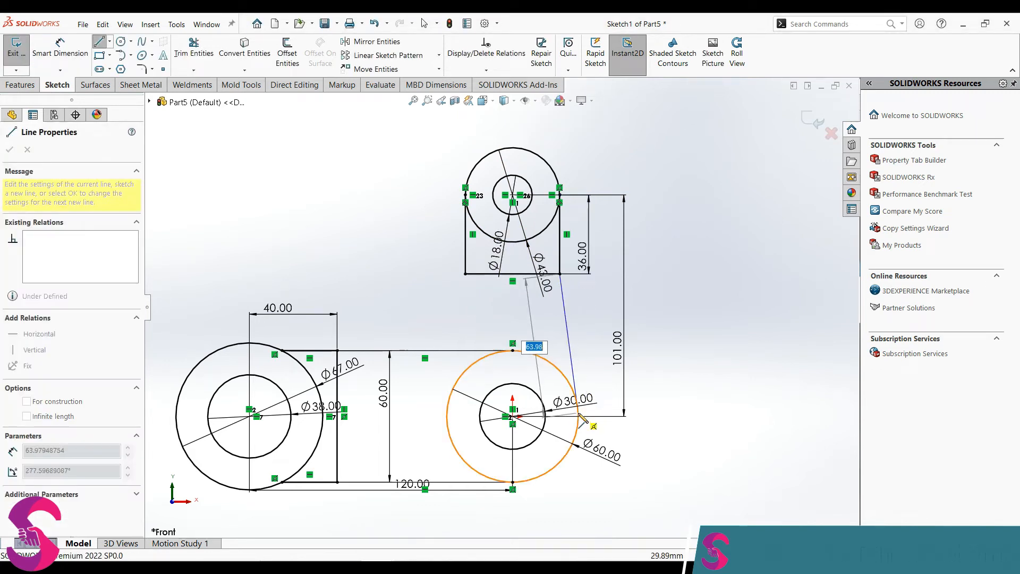
click(575, 417)
key(Escape)
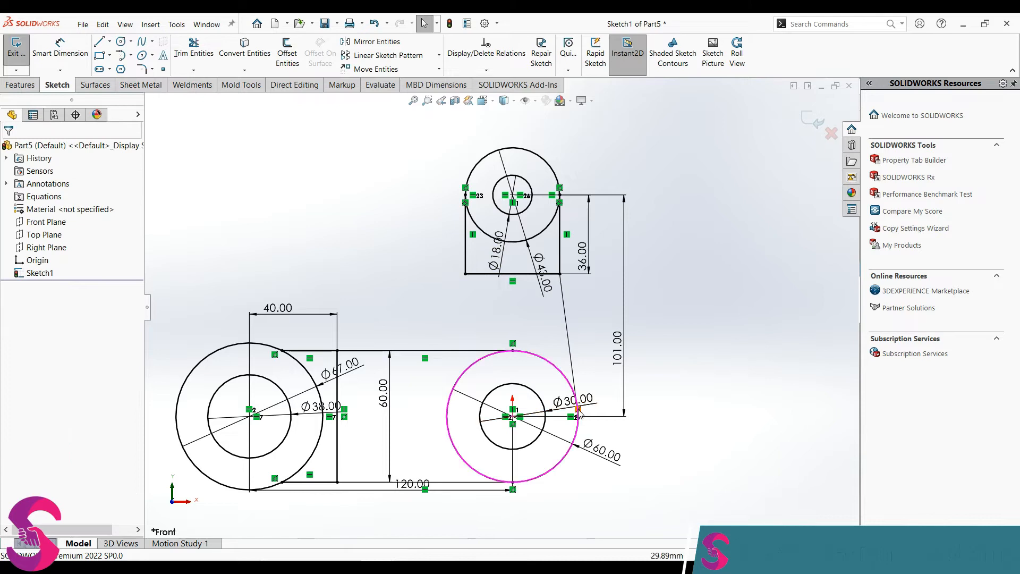
click(574, 387)
ctrl+click(568, 379)
click(462, 316)
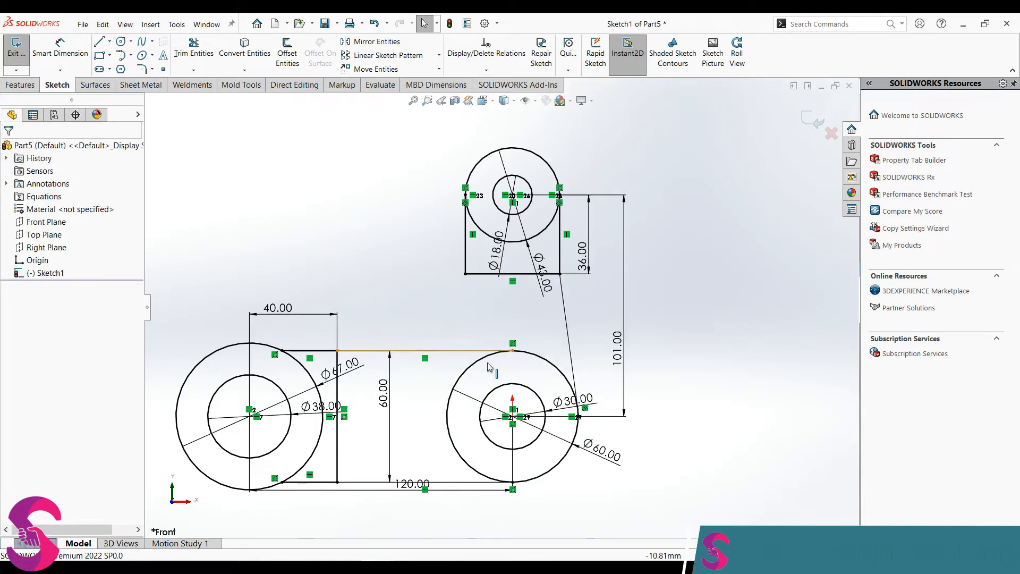
- Draw a line from the upper box's lower-left corner to the left side of the 60 mm circle and make it tangent
key(l)
click(465, 274)
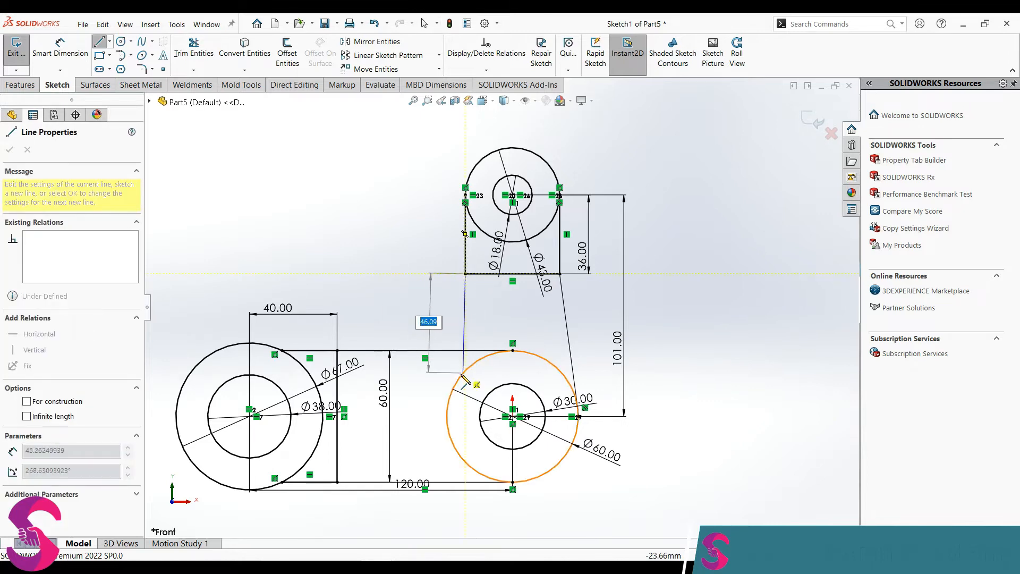
click(460, 379)
key(Escape)
click(462, 372)
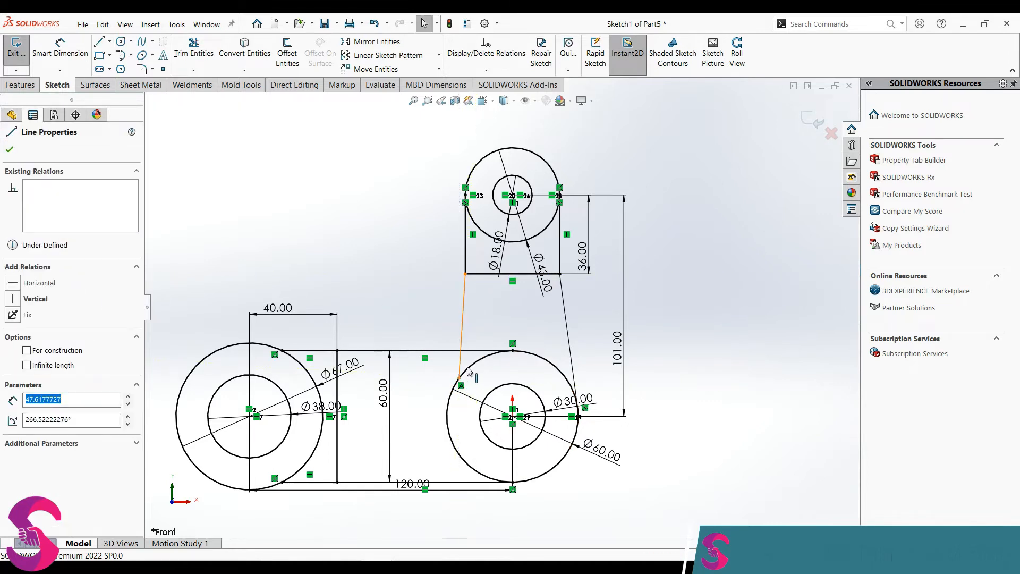
click(470, 371)
click(469, 372)
ctrl+click(460, 362)
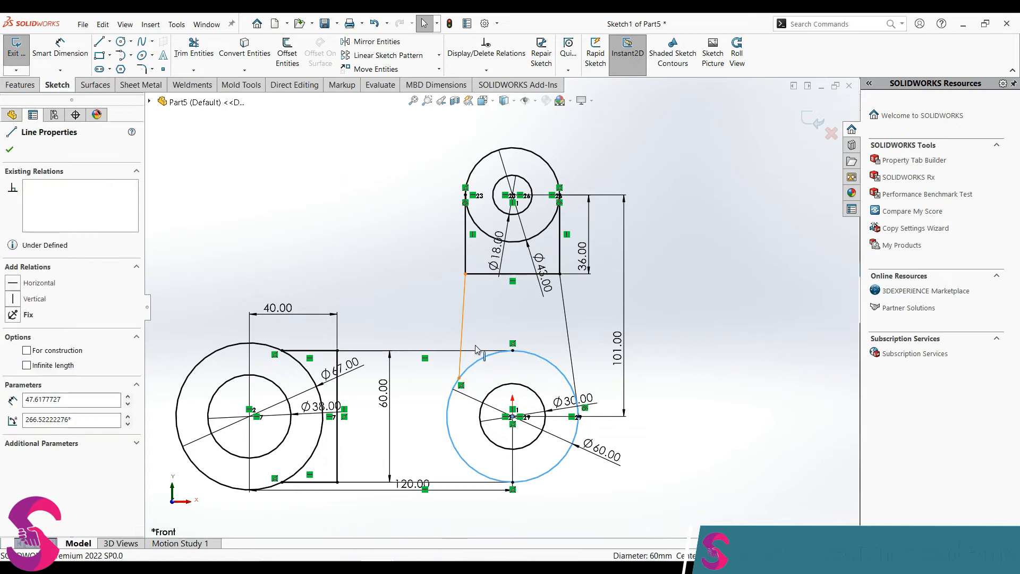
click(491, 310)
key(Escape)
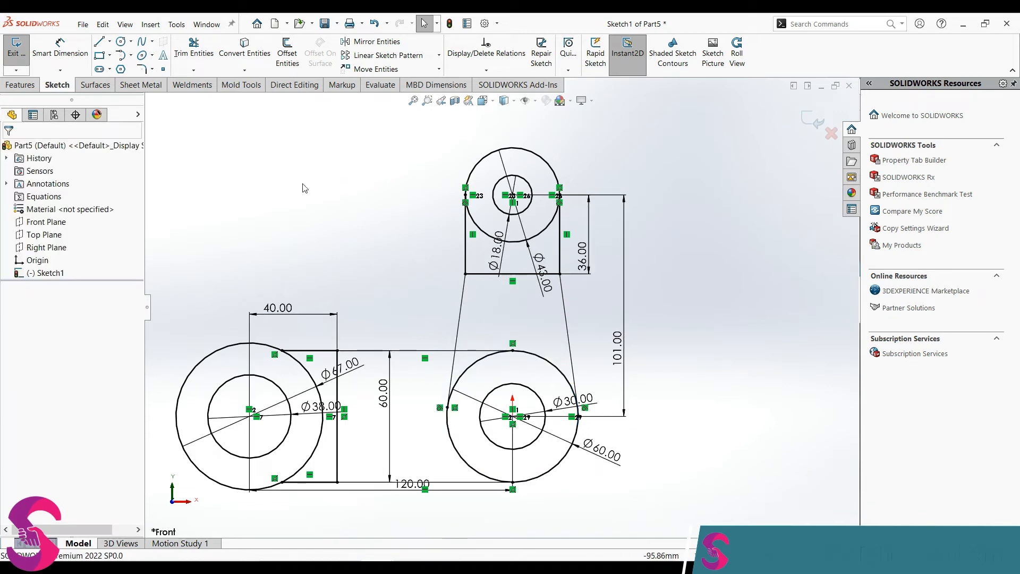
- Trim the part of the left slanted line between the upper horizontal line and the 60 mm circle
click(189, 48)
drag(465, 375, 441, 376)
key(ctrl+Right)
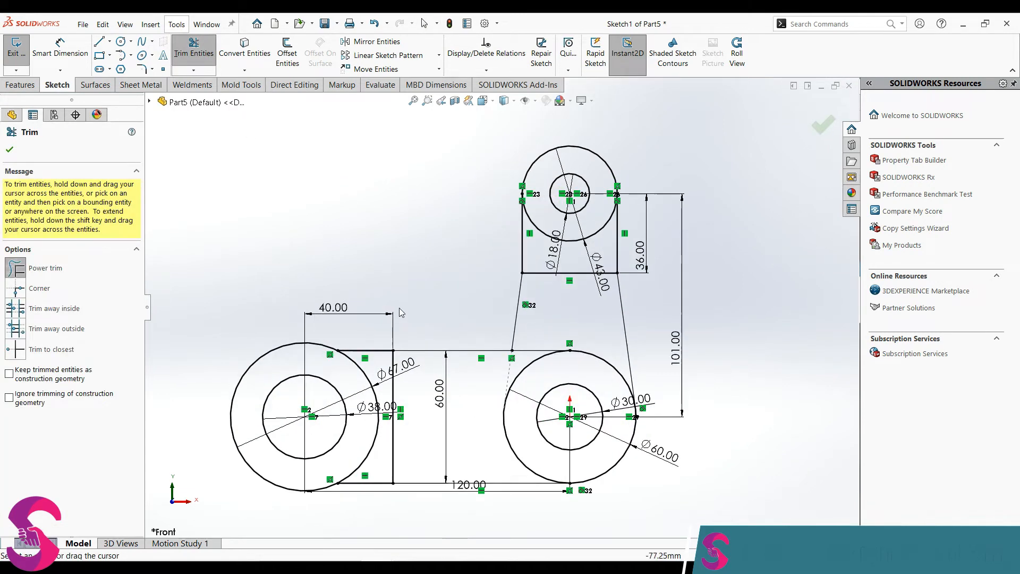
- Extrude the ring between the 38 mm and 67 mm circles 85 mm with the Mid Plane end condition
click(18, 86)
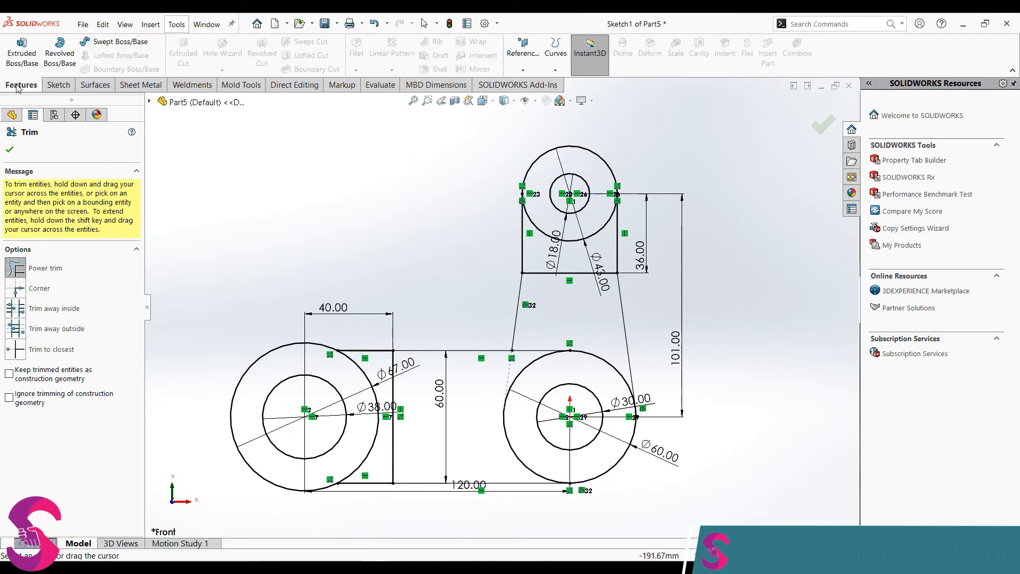
click(22, 52)
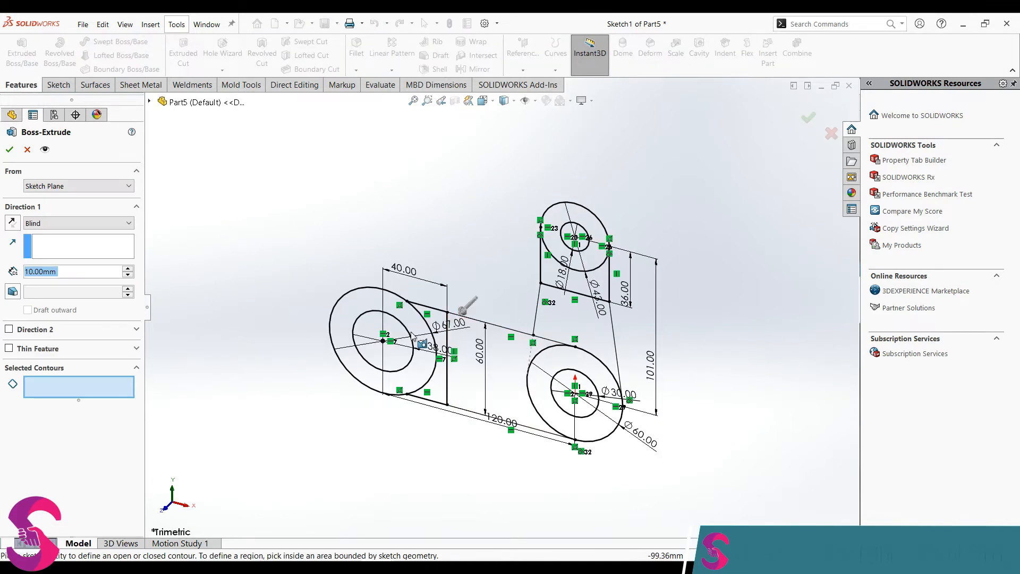
click(413, 327)
click(42, 224)
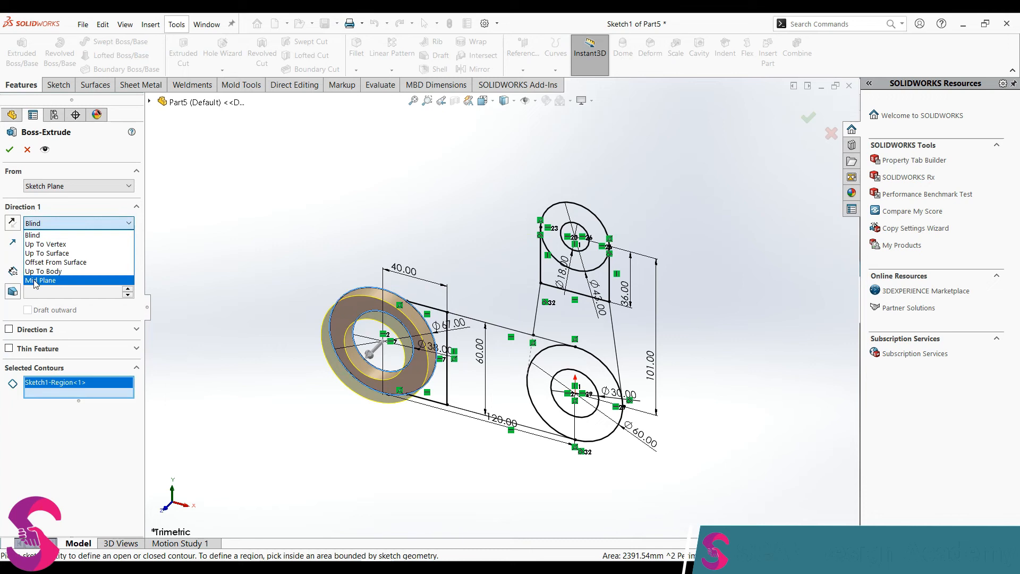
click(36, 280)
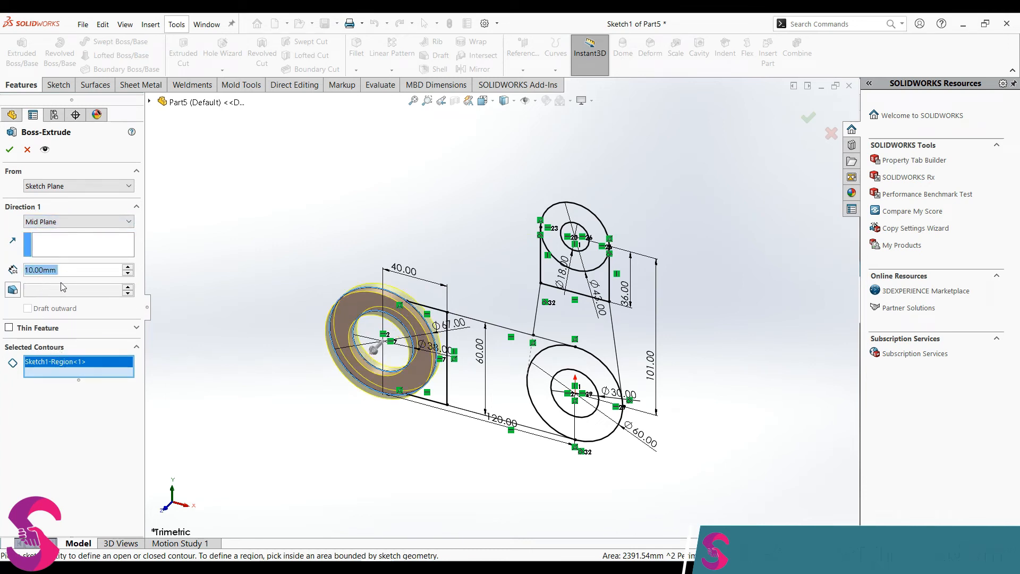
text(85)
key(Return)
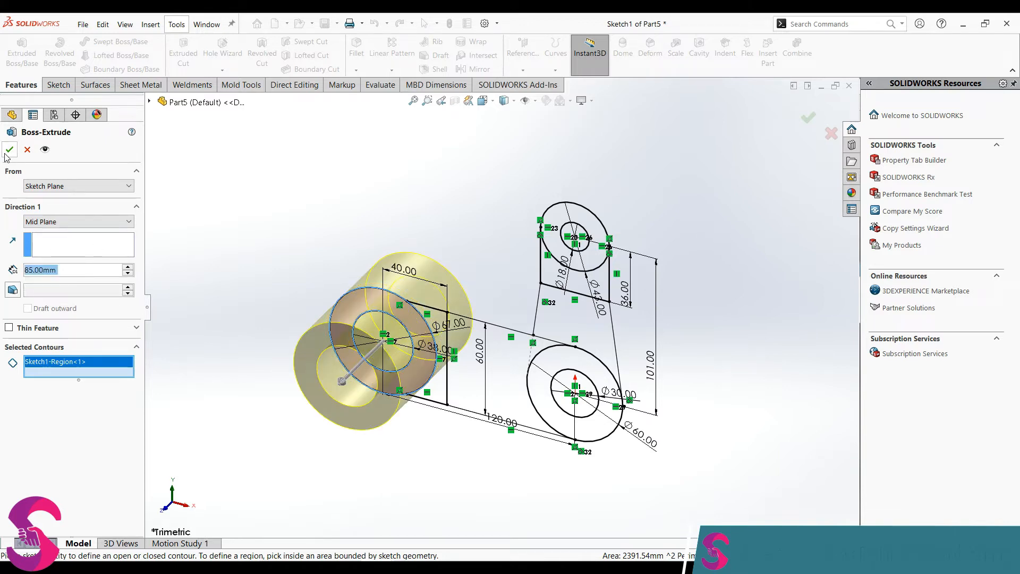
click(10, 150)
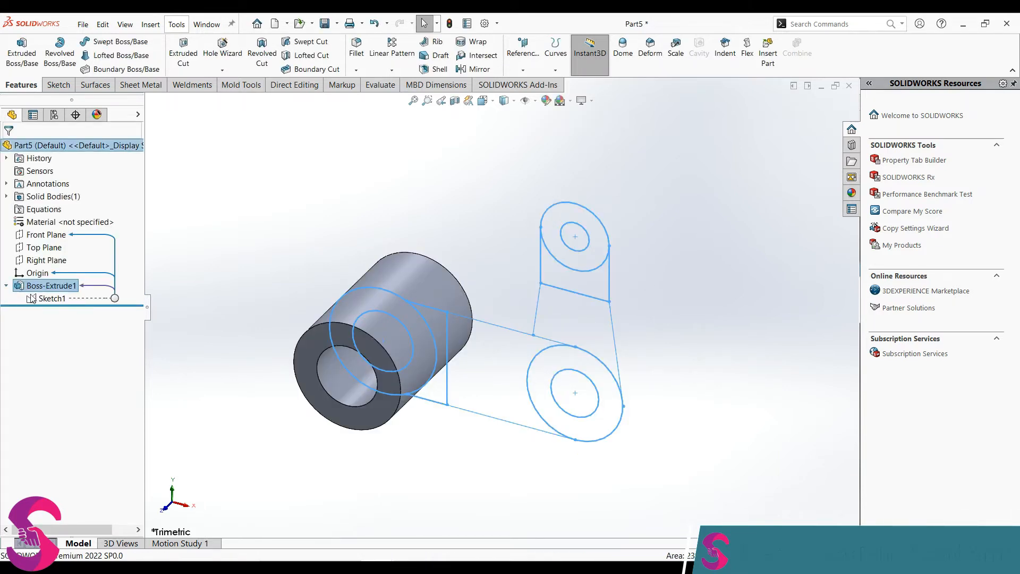
- Extrude the box region beside the hollow cylinder from the same sketch with Mid Plane and a depth of 26+26+22 mm
click(39, 298)
click(21, 54)
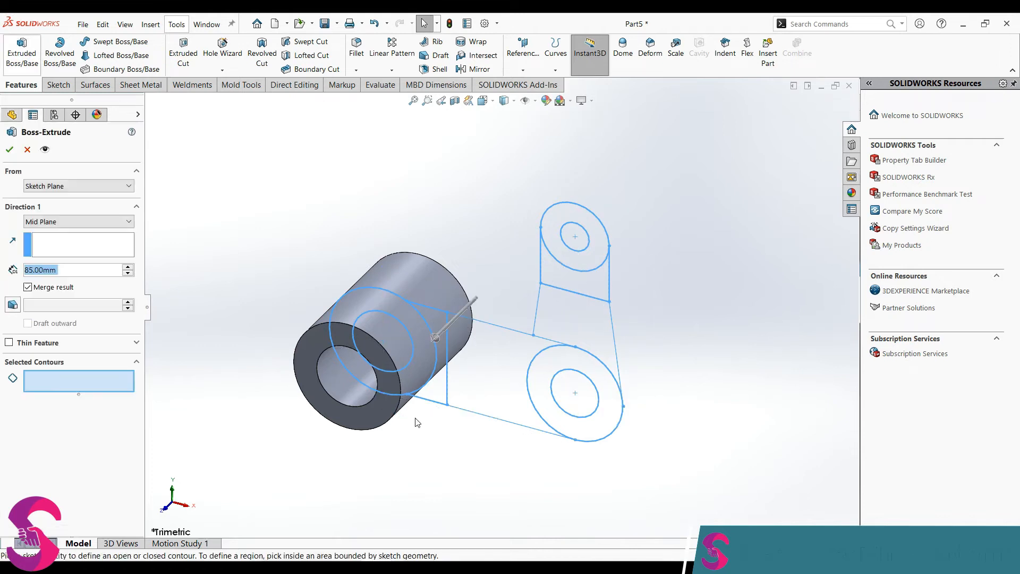
click(436, 393)
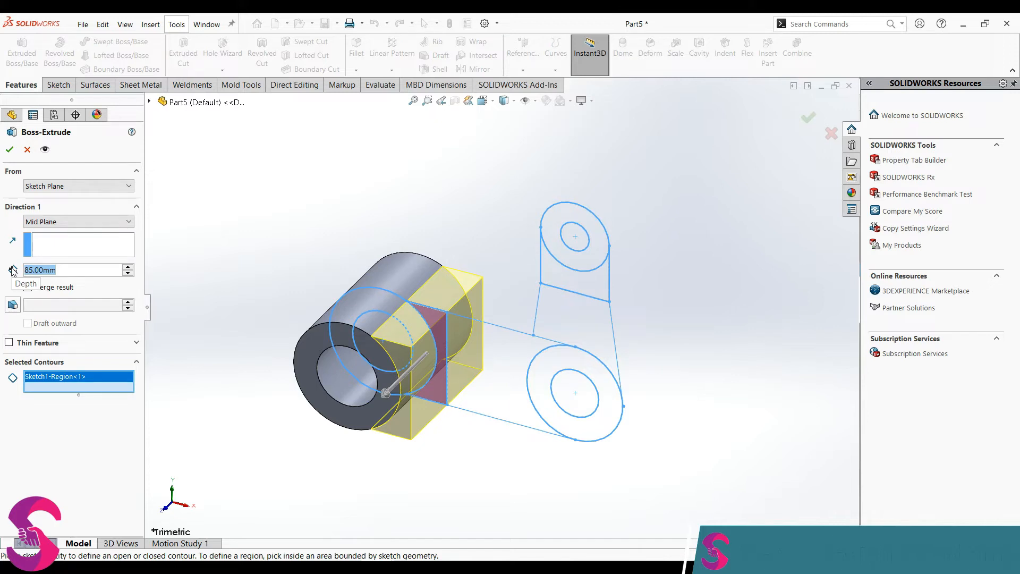
text(26+26+22)
key(Return)
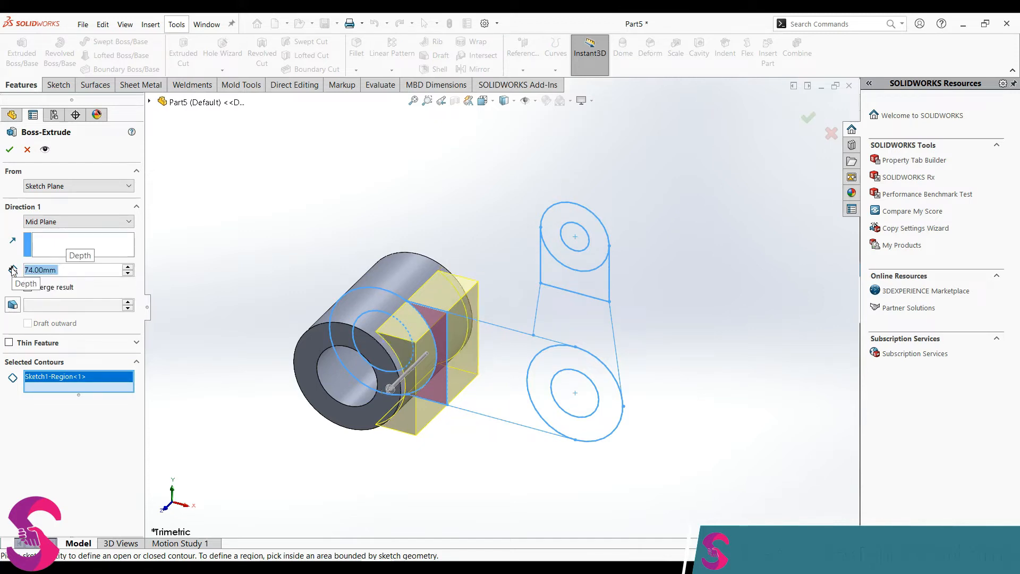
click(9, 149)
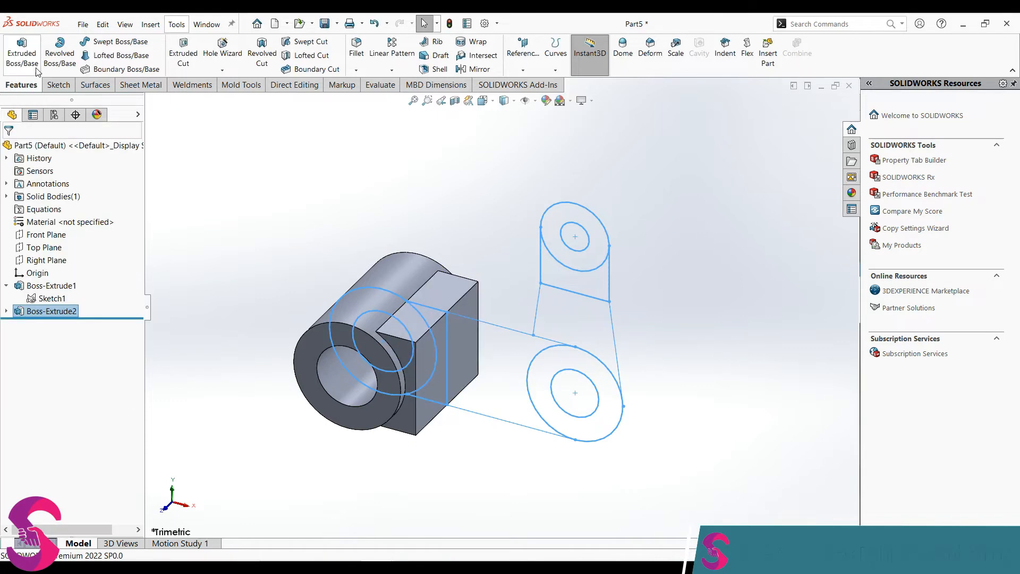
- Extrude the arm region between the box and the 60 mm circle 22 mm with Mid Plane
click(46, 298)
click(22, 53)
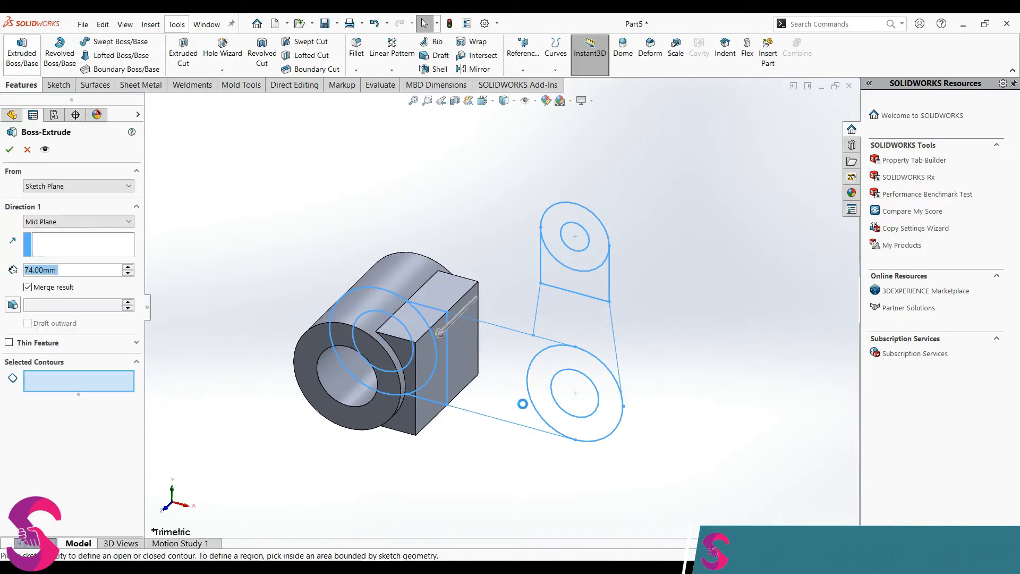
click(483, 375)
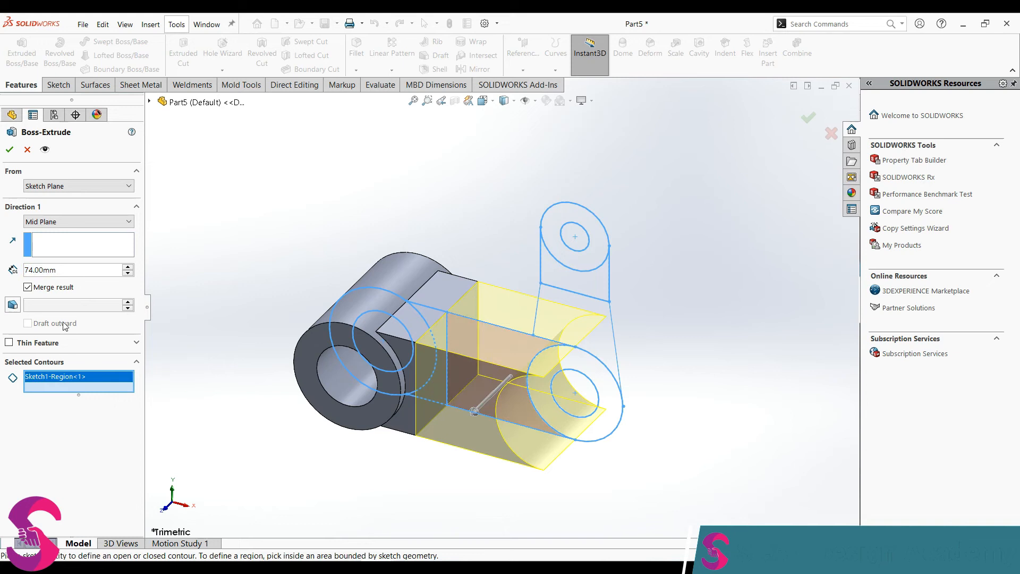
text(22)
key(Return)
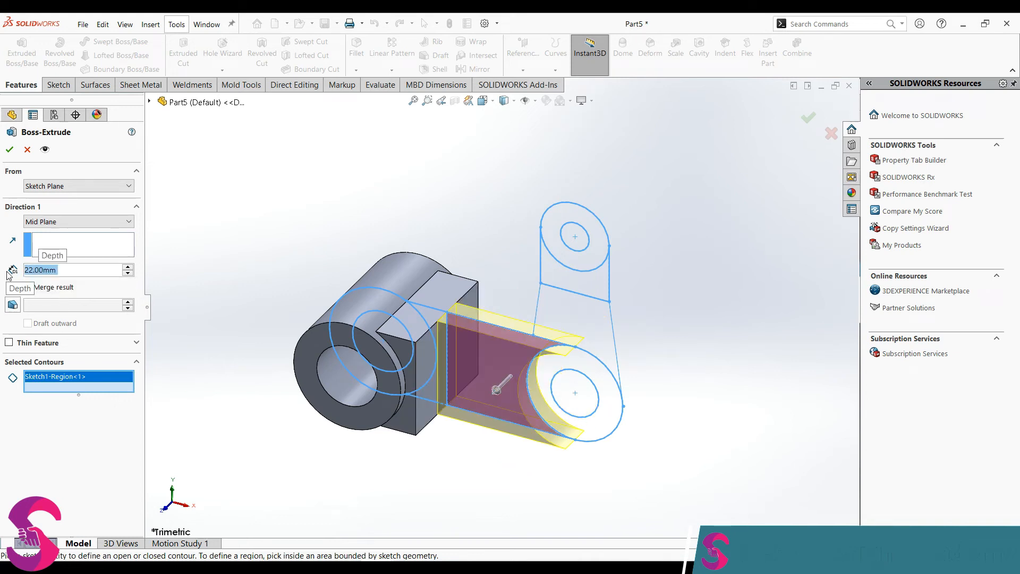
click(9, 151)
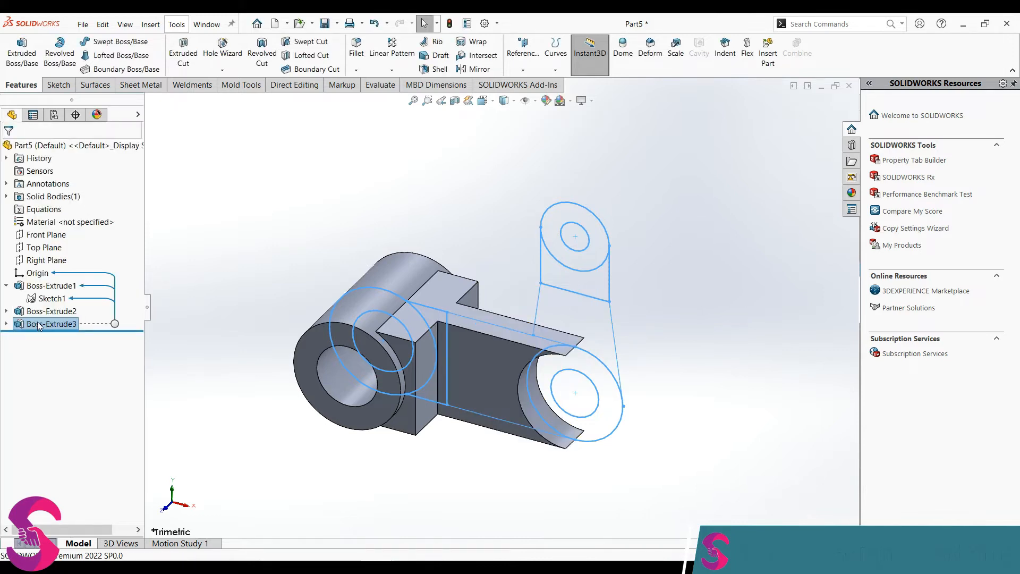
- Set up an extrusion of the ring between the 30 mm and 60 mm circles, Offset From Surface 4 mm reversed from the arm's front face
click(52, 298)
click(22, 52)
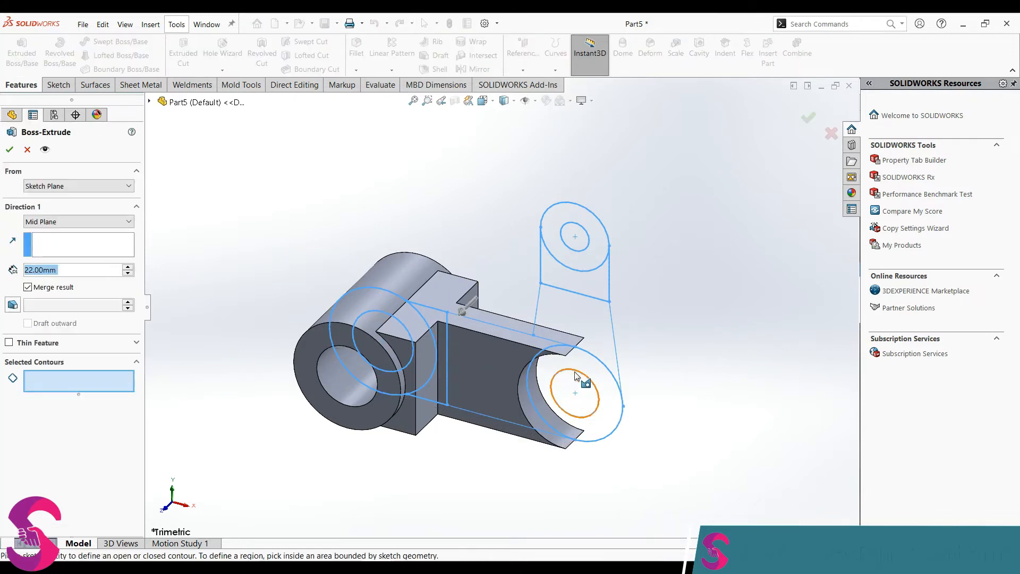
click(577, 376)
scroll(560, 359, down, 3)
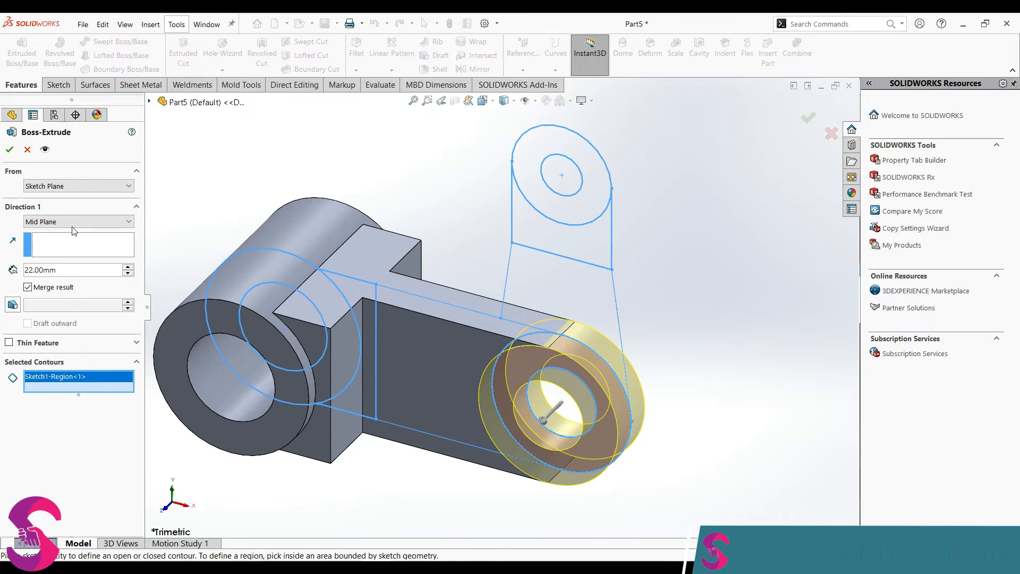
click(75, 221)
click(44, 234)
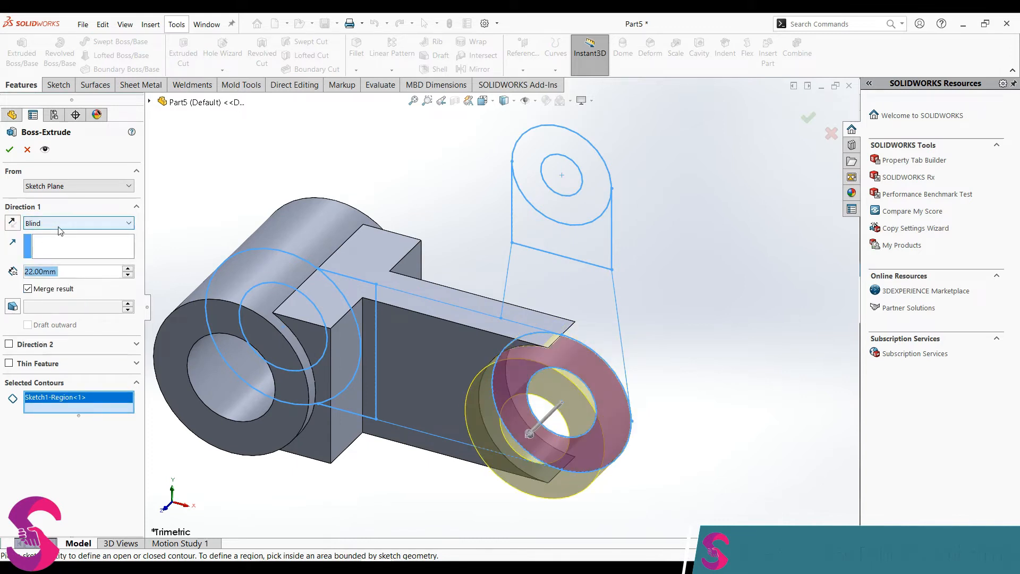
click(59, 224)
click(59, 272)
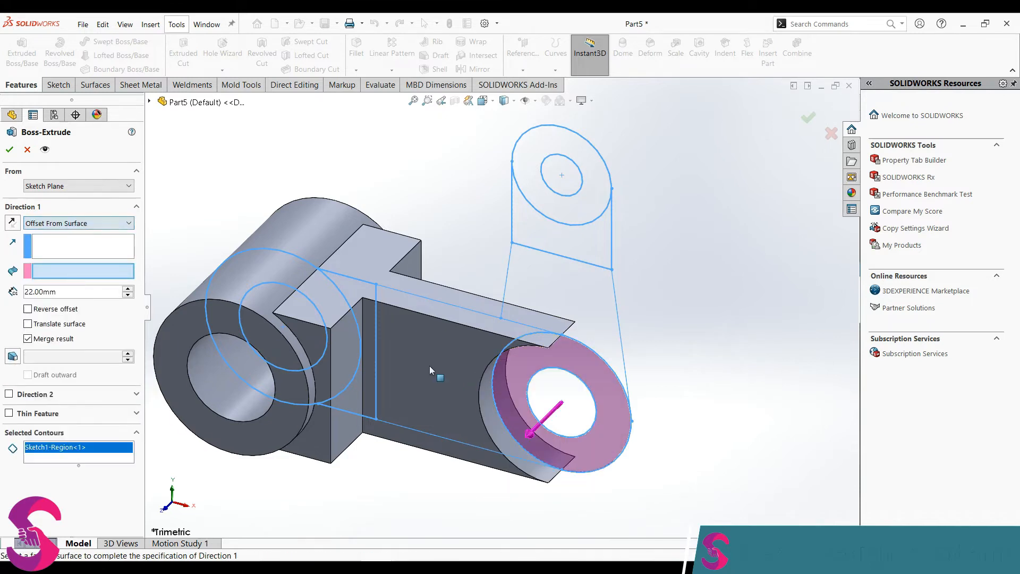
click(447, 361)
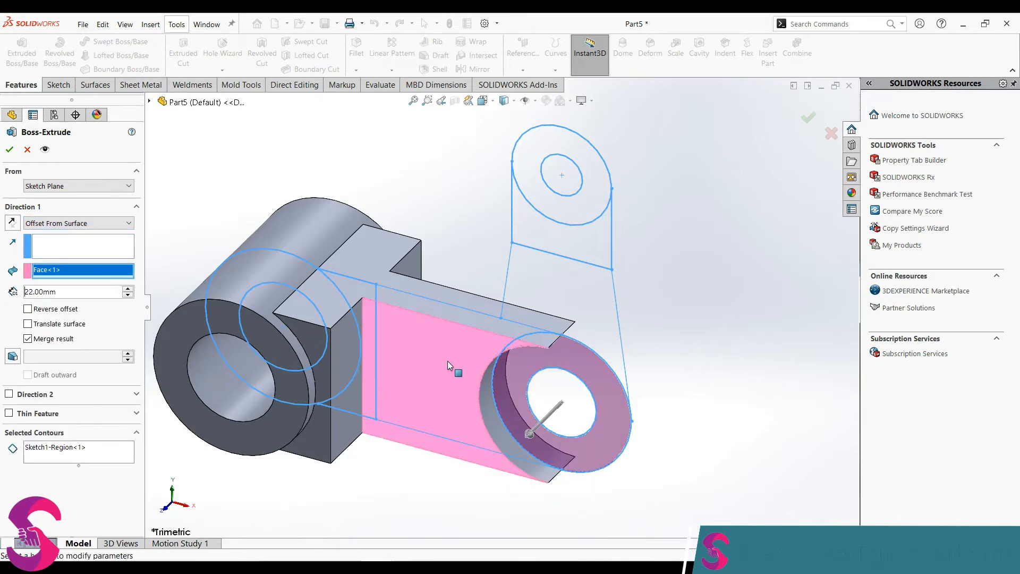
click(28, 309)
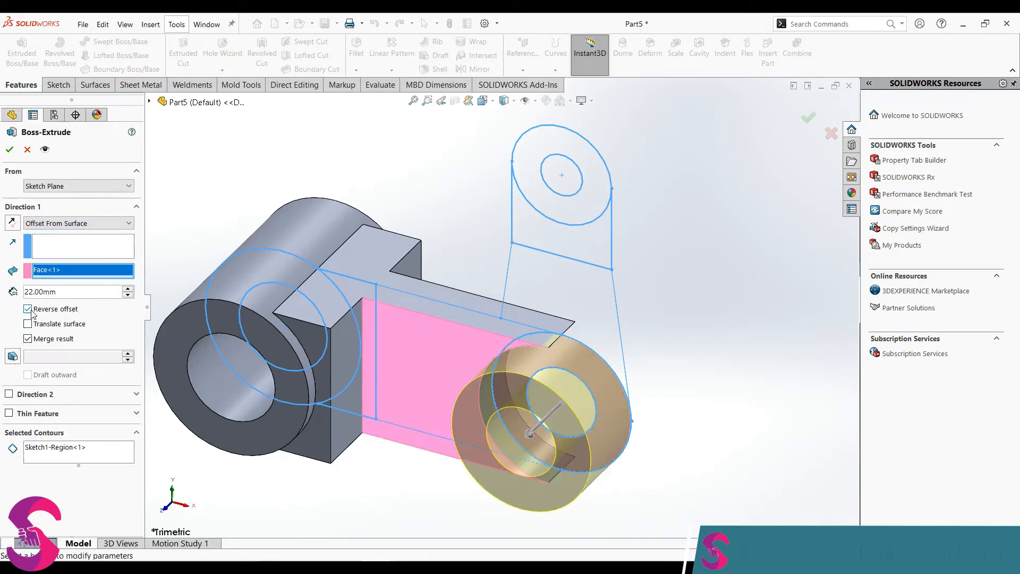
text(4)
key(Return)
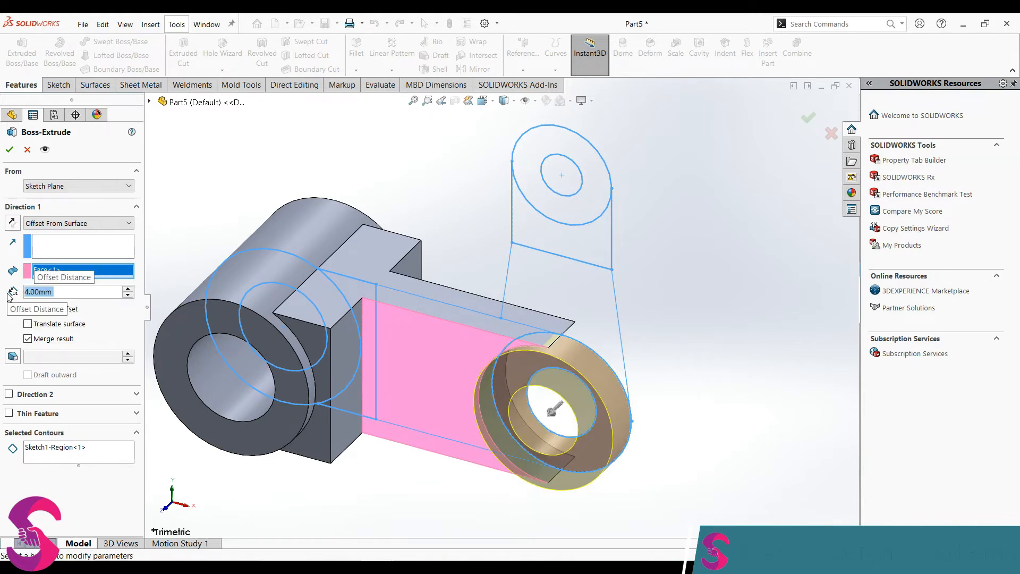
- Add a Blind second direction of 55-26 mm to the ring's extrusion and complete it
click(8, 395)
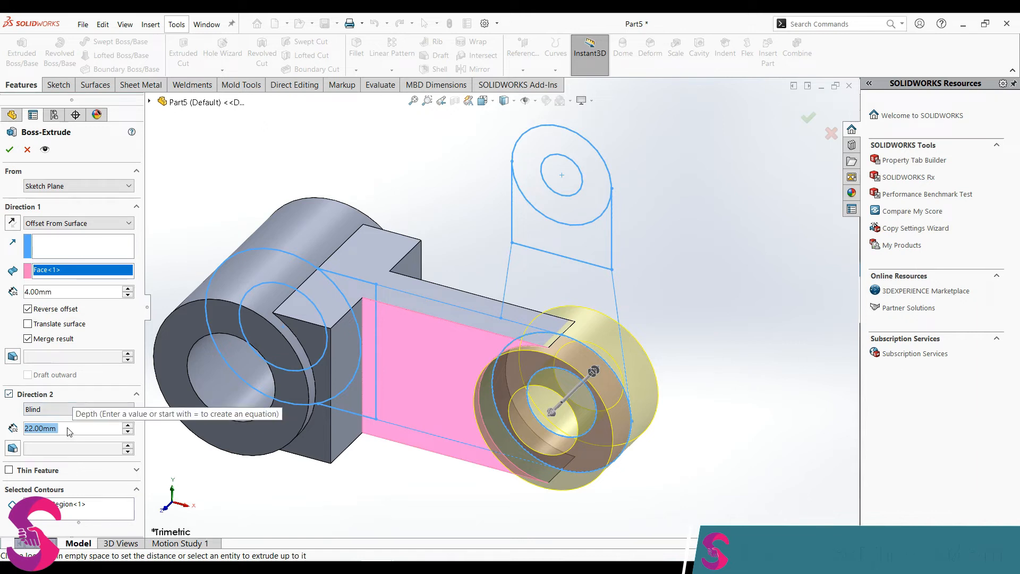
scroll(562, 371, up, 2)
scroll(528, 358, down, 2)
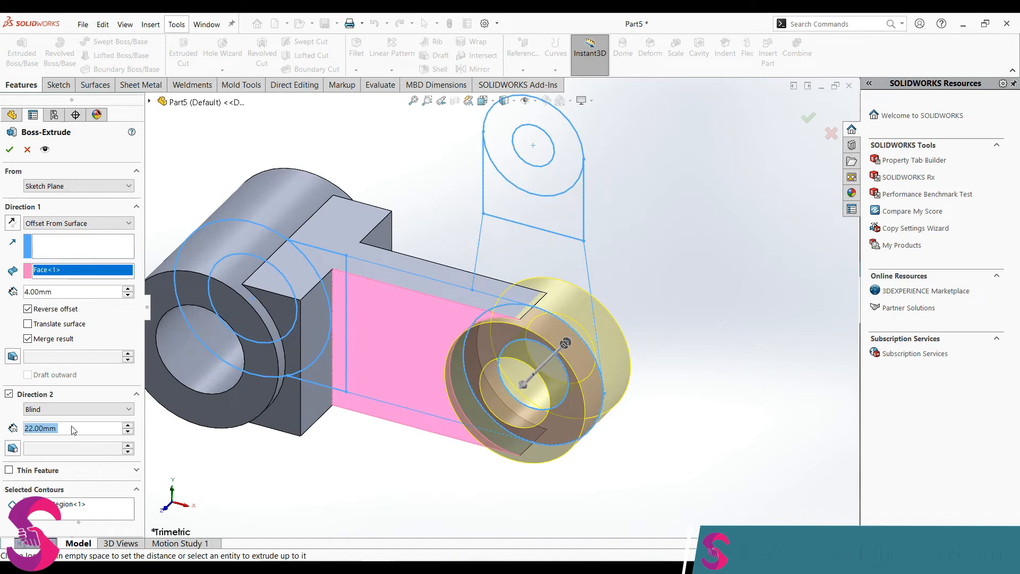
text(55-26)
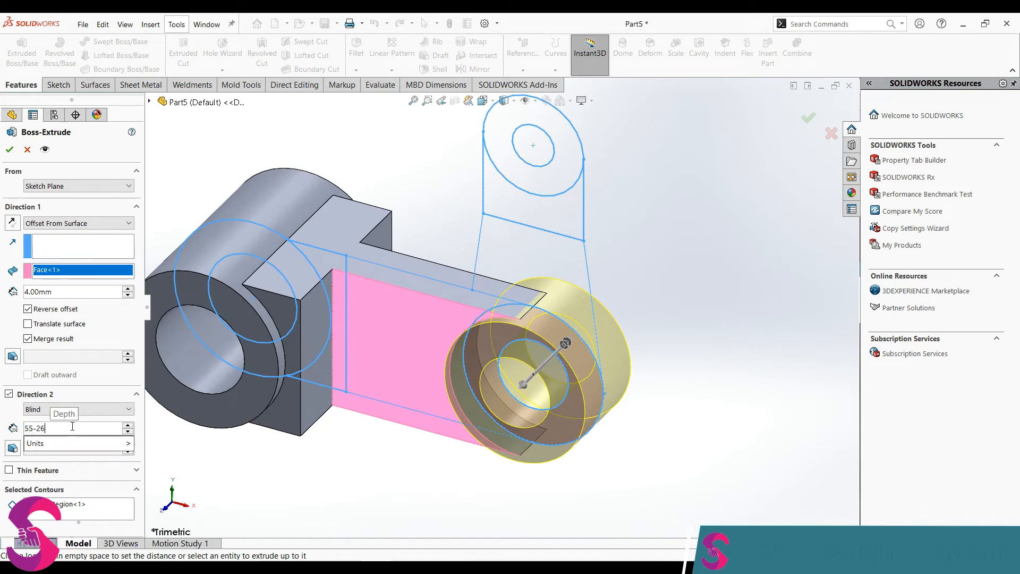
key(Return)
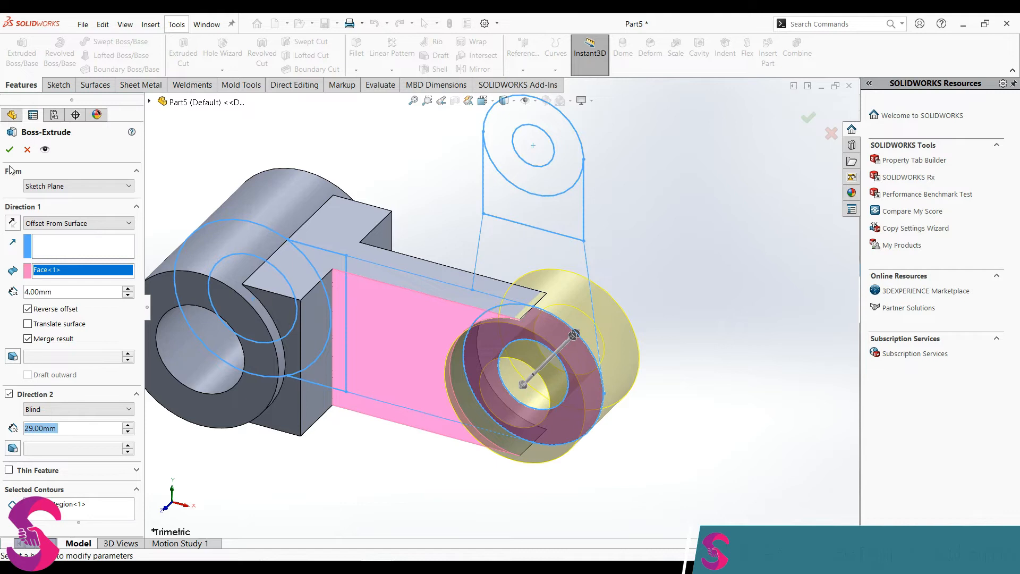
click(10, 150)
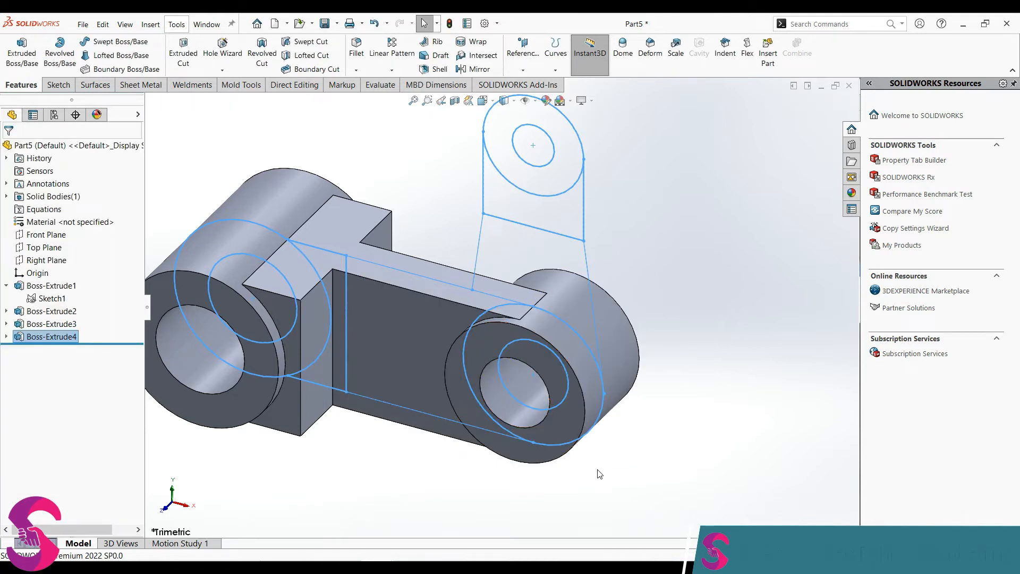
- Edit the 60 mm cylinder's extrusion to set its second-direction depth to 40 mm
click(567, 442)
middle_drag(659, 356, 533, 461)
click(534, 461)
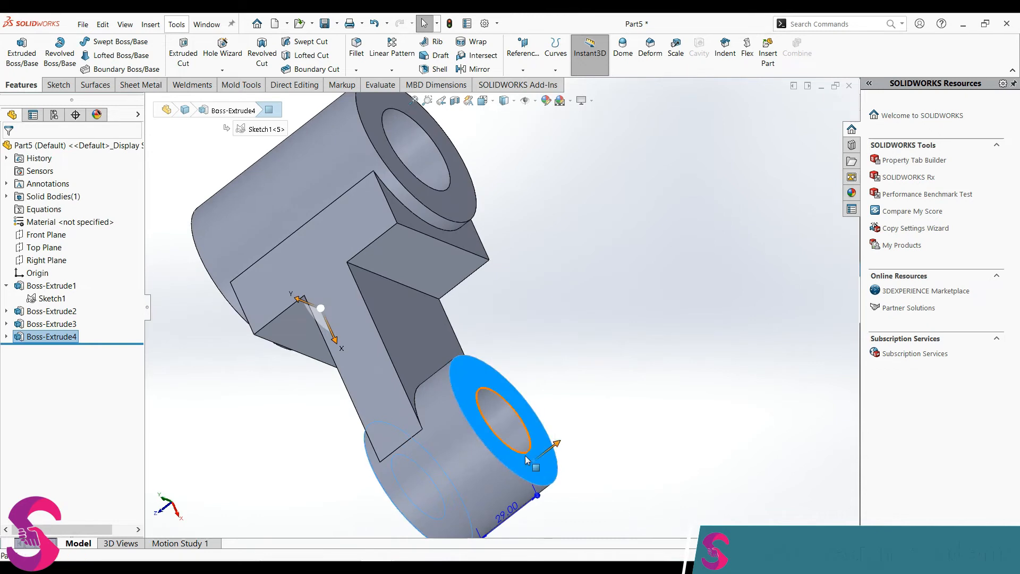
click(574, 369)
scroll(494, 441, up, 1)
middle_drag(492, 443, 541, 372)
click(39, 337)
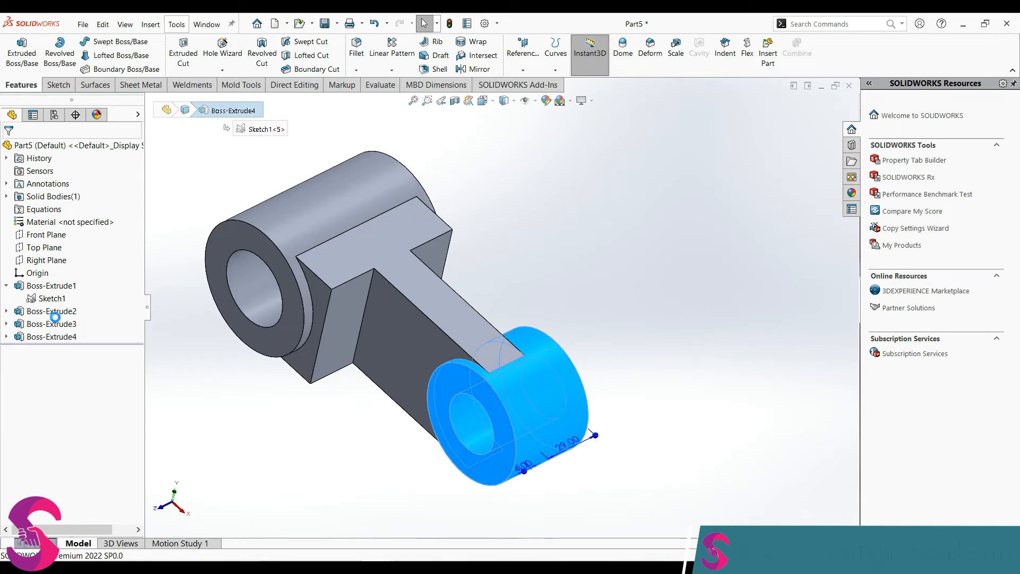
click(50, 310)
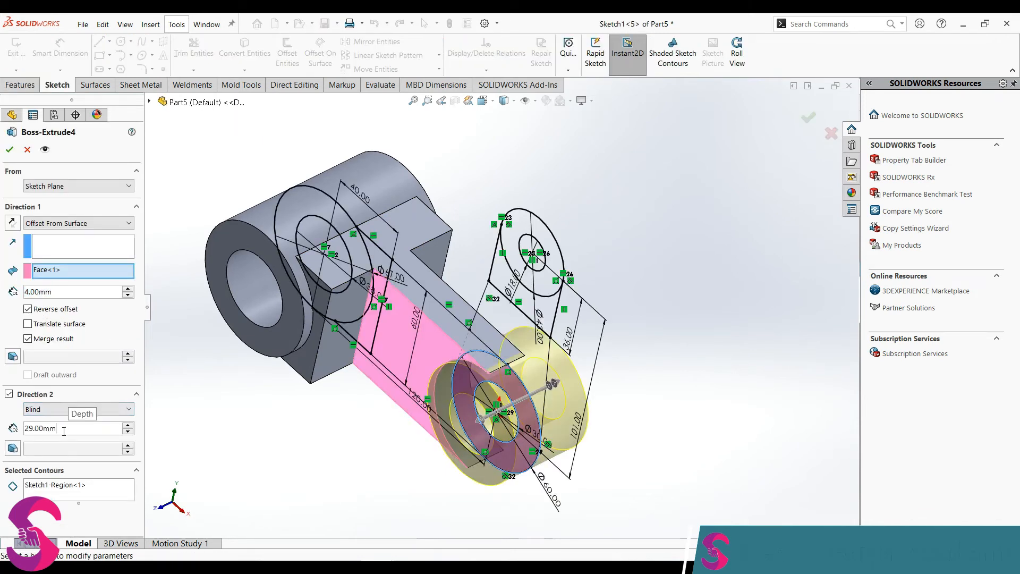
text(11)
key(Return)
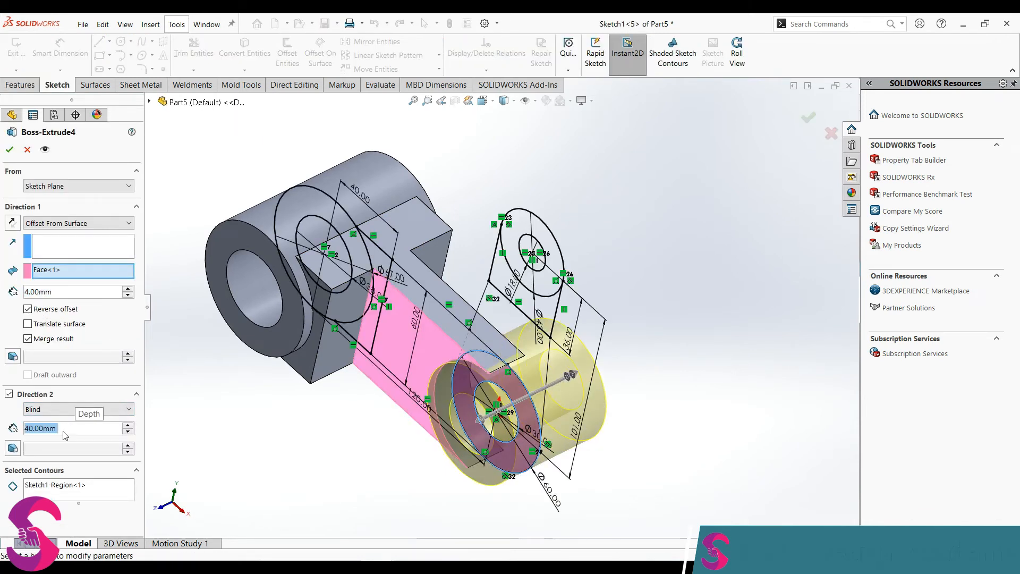
click(9, 149)
middle_drag(594, 498, 437, 365)
key(Escape)
click(32, 298)
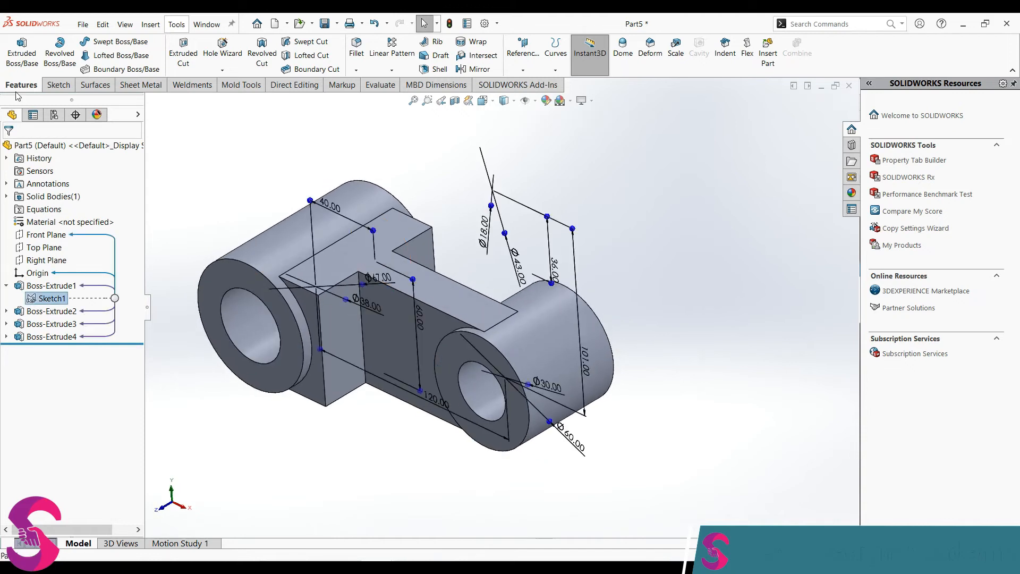
click(22, 53)
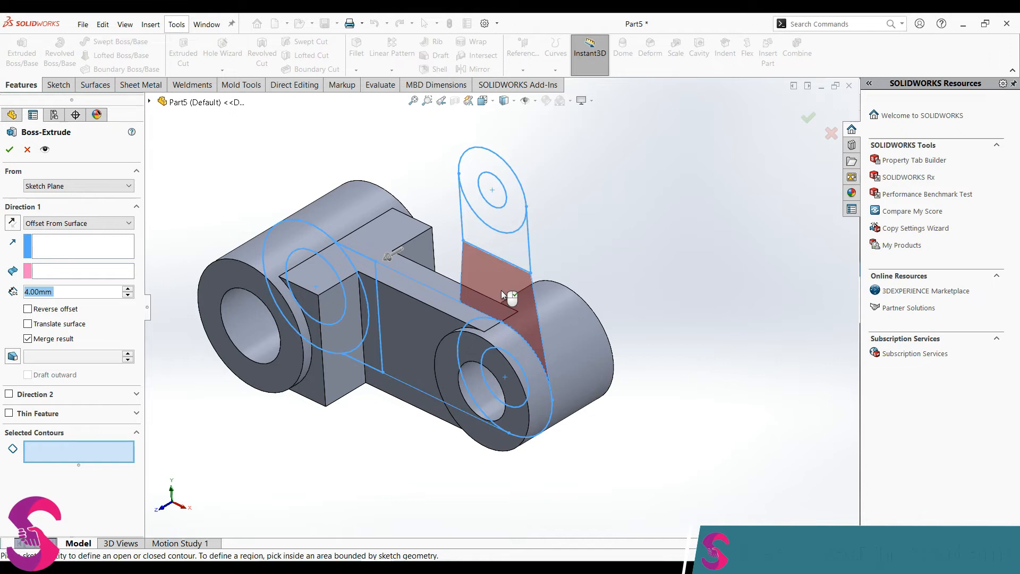
click(27, 150)
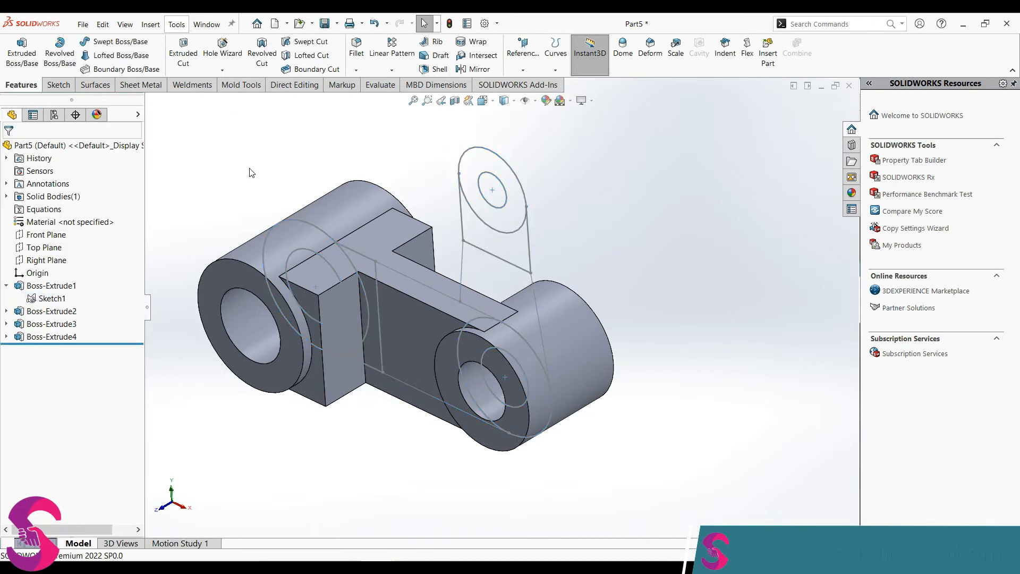
- Create a reference plane midway between the front and back end faces of the 60 mm cylinder
click(523, 62)
click(531, 84)
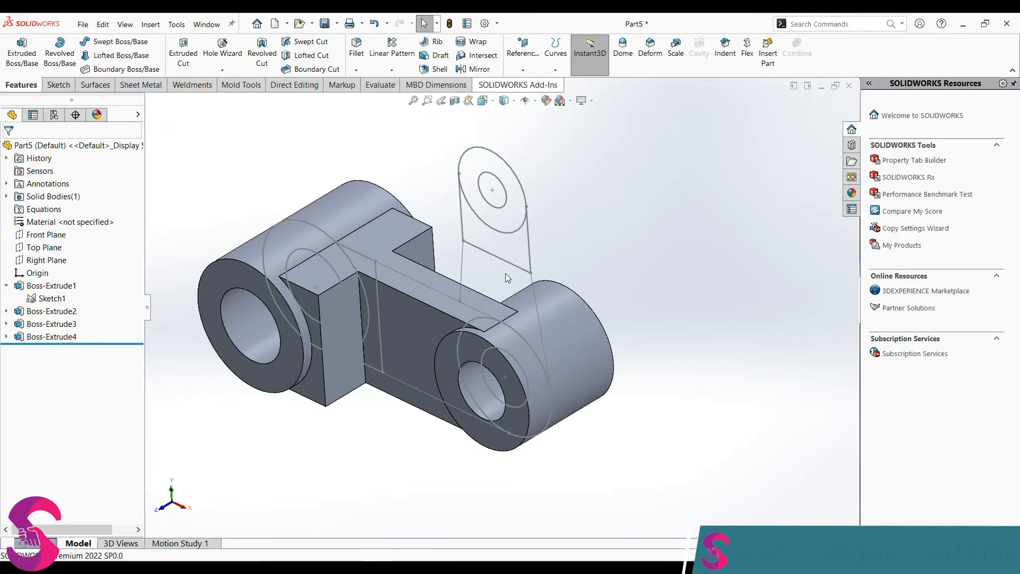
click(447, 353)
middle_drag(585, 363, 658, 356)
click(658, 357)
click(10, 154)
- Start a sketch on the new mid plane and convert the complete Sketch1 profile into it
middle_drag(698, 432, 786, 370)
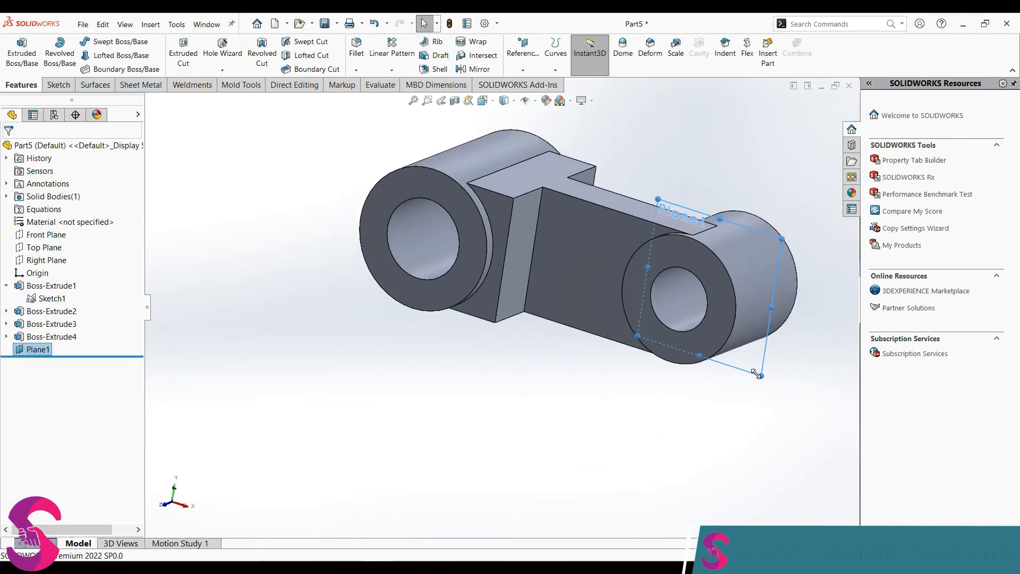
right_click(785, 371)
click(782, 359)
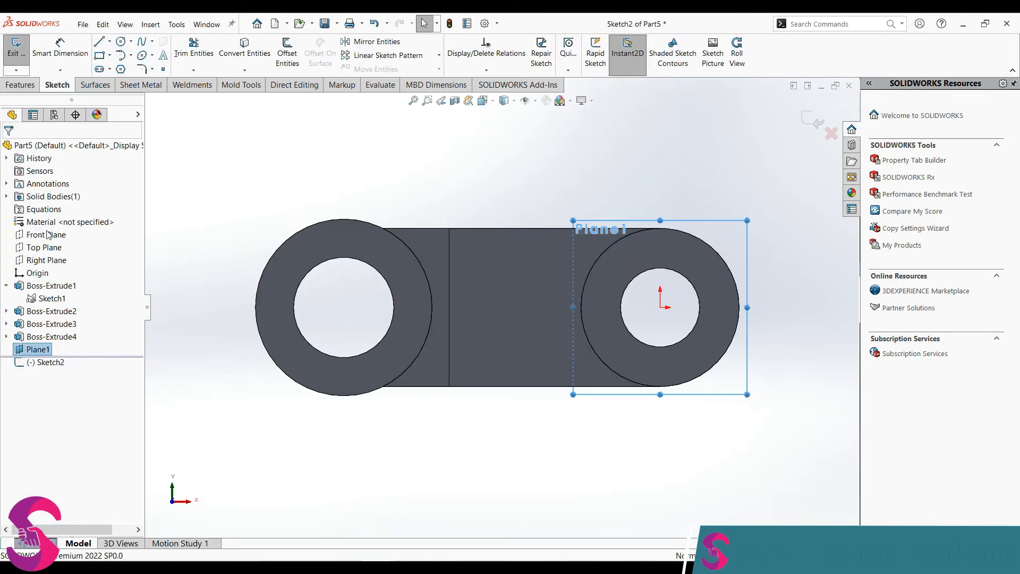
click(52, 298)
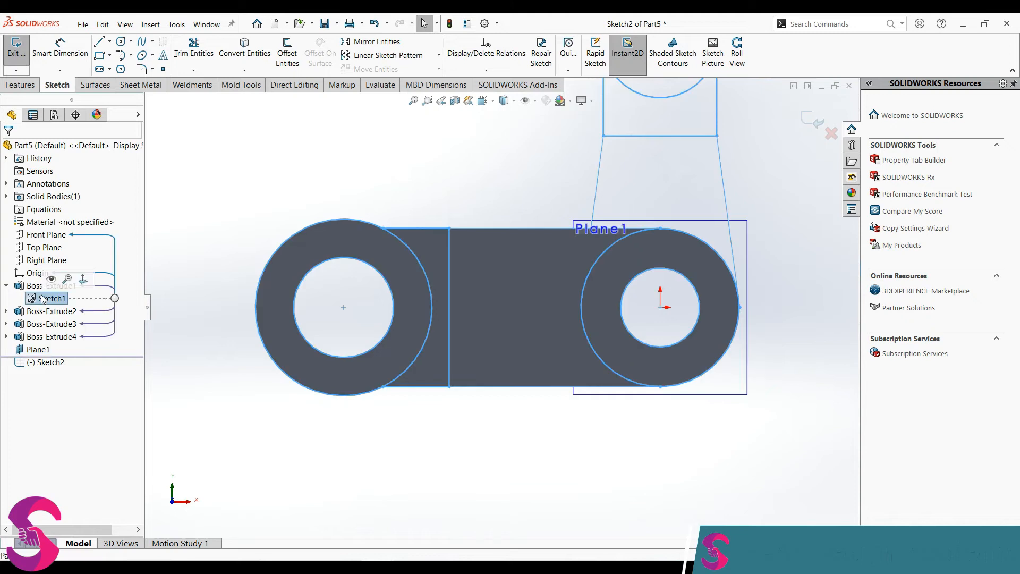
click(231, 51)
- Extrude the tapered region above the 60 mm circle 22 mm with the Mid Plane end condition
scroll(553, 215, up, 3)
scroll(591, 228, down, 3)
middle_drag(553, 254, 470, 295)
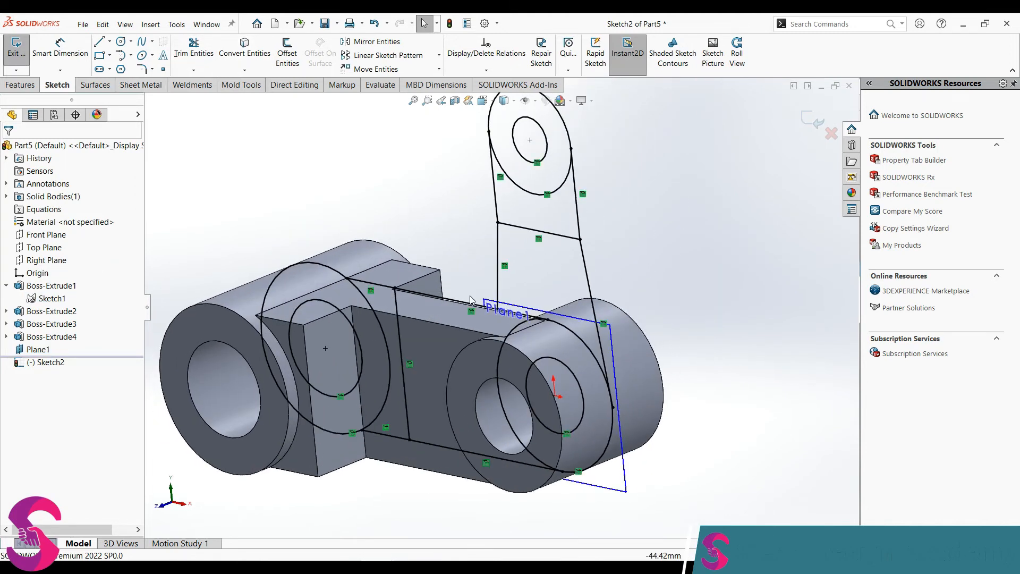
click(29, 85)
click(21, 52)
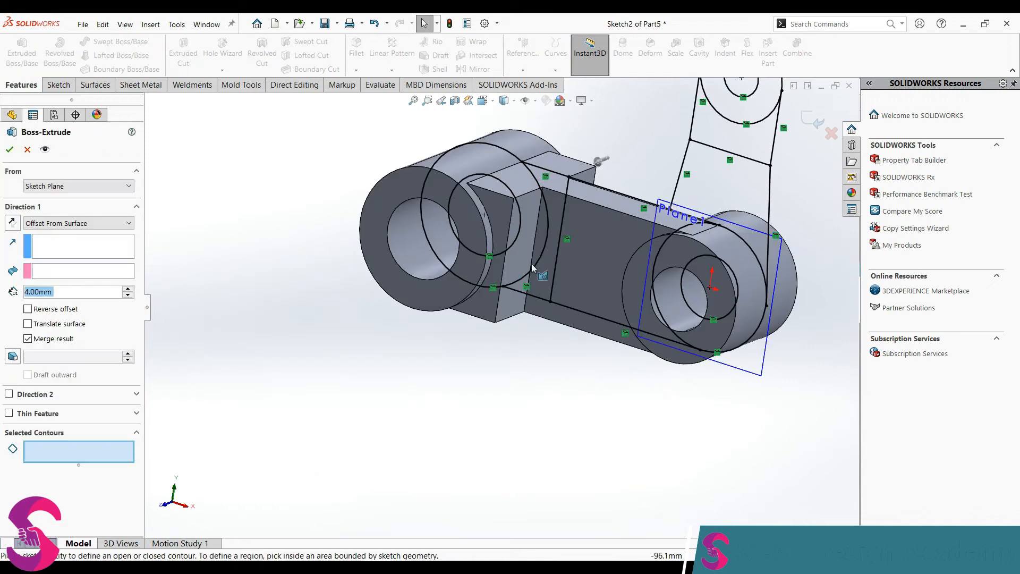
click(30, 222)
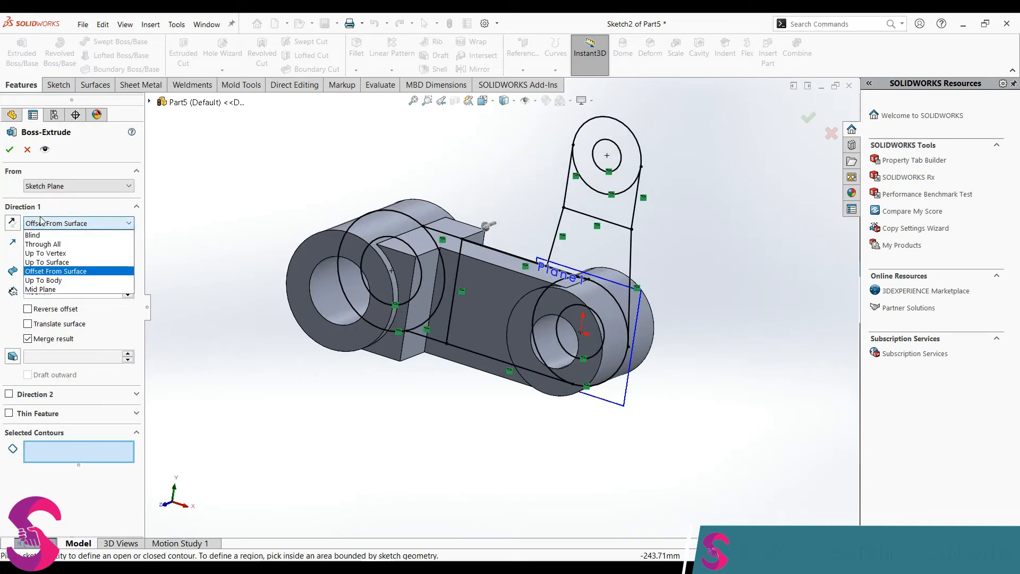
click(42, 289)
scroll(536, 247, down, 4)
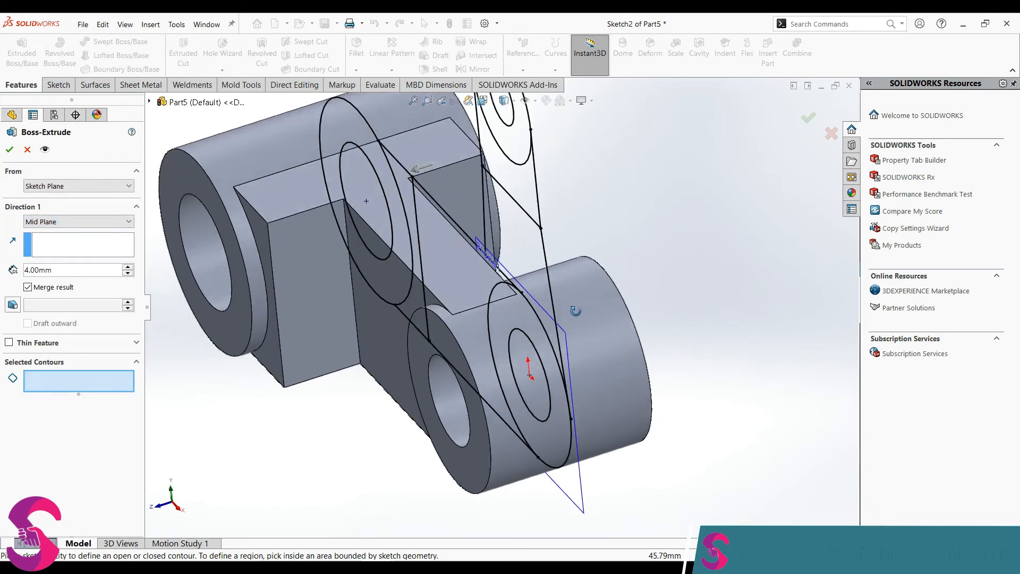
click(537, 246)
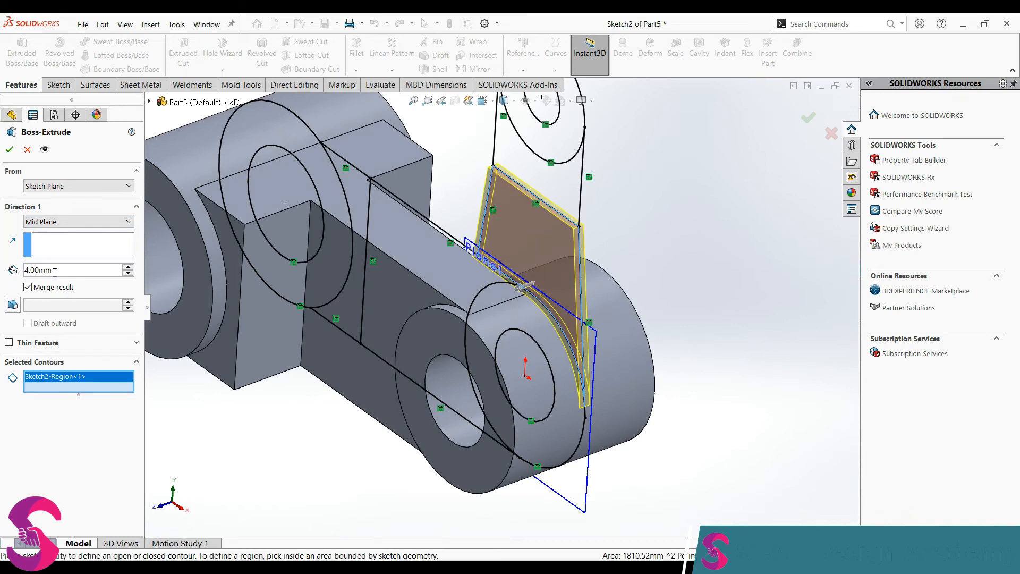
text(22)
key(Return)
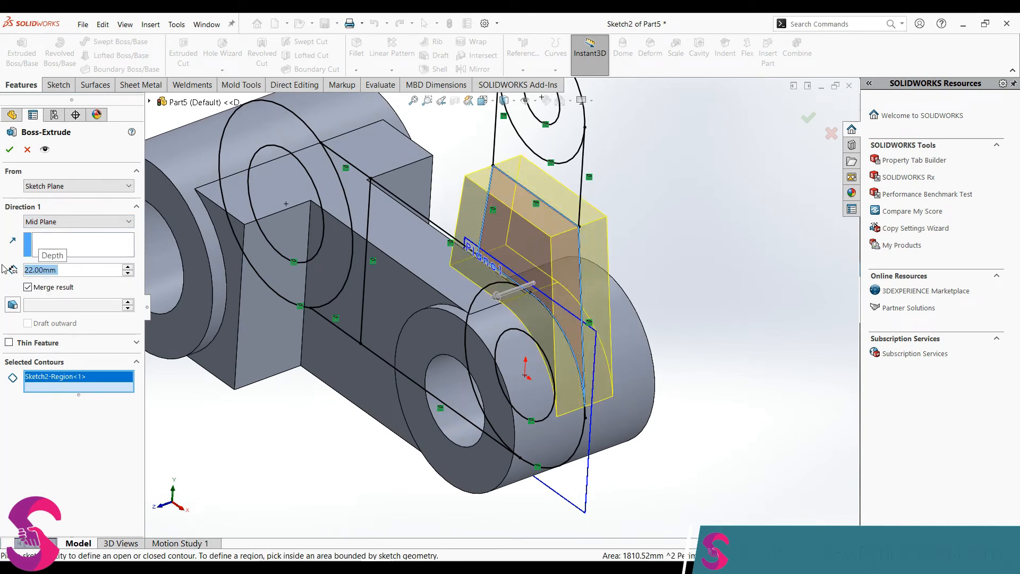
click(11, 150)
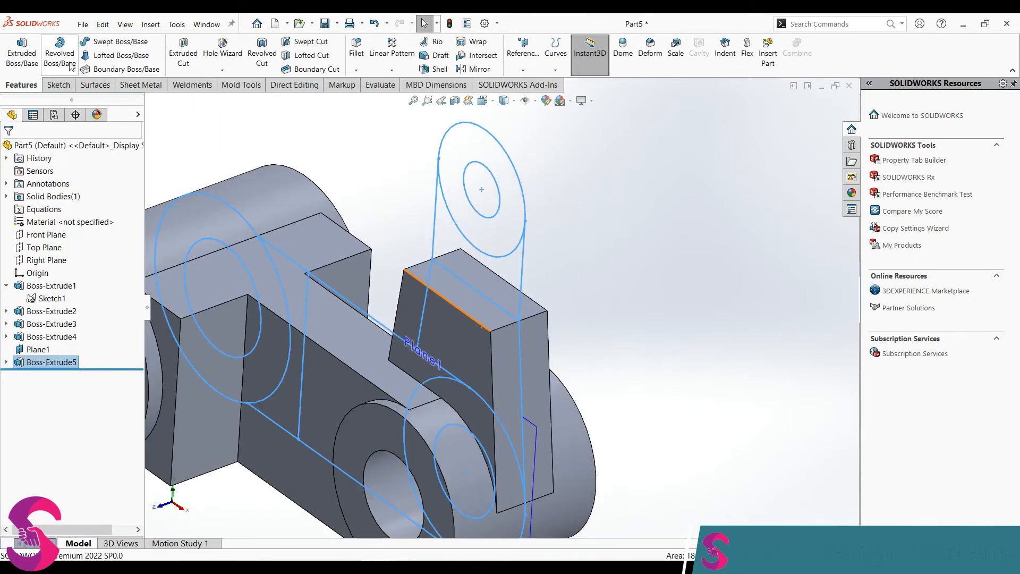
- Extrude the region between the tapered web and the 43 mm circle from the same sketch with Mid Plane and a depth of 22+28 mm
click(7, 362)
click(52, 374)
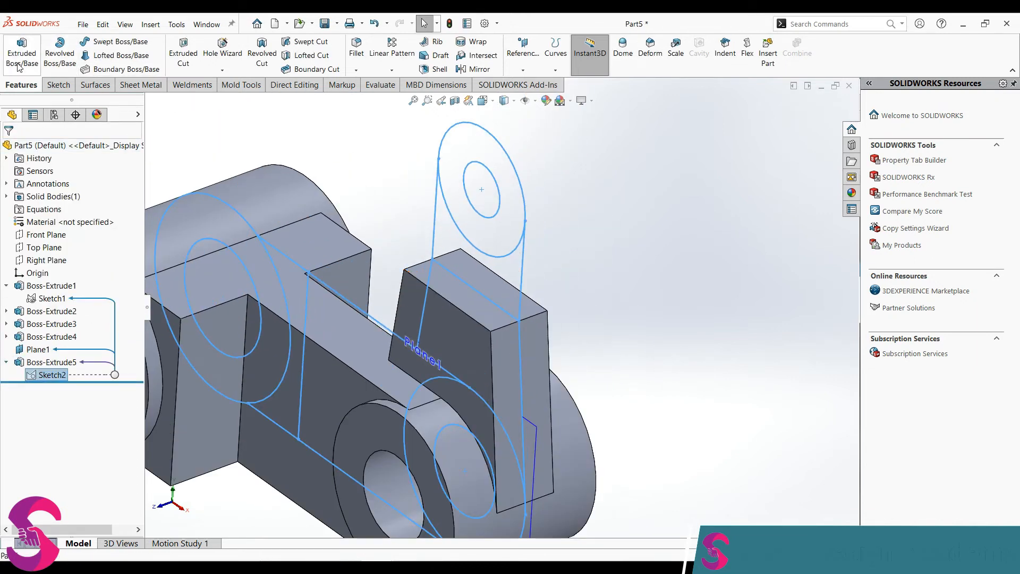
click(22, 52)
click(495, 274)
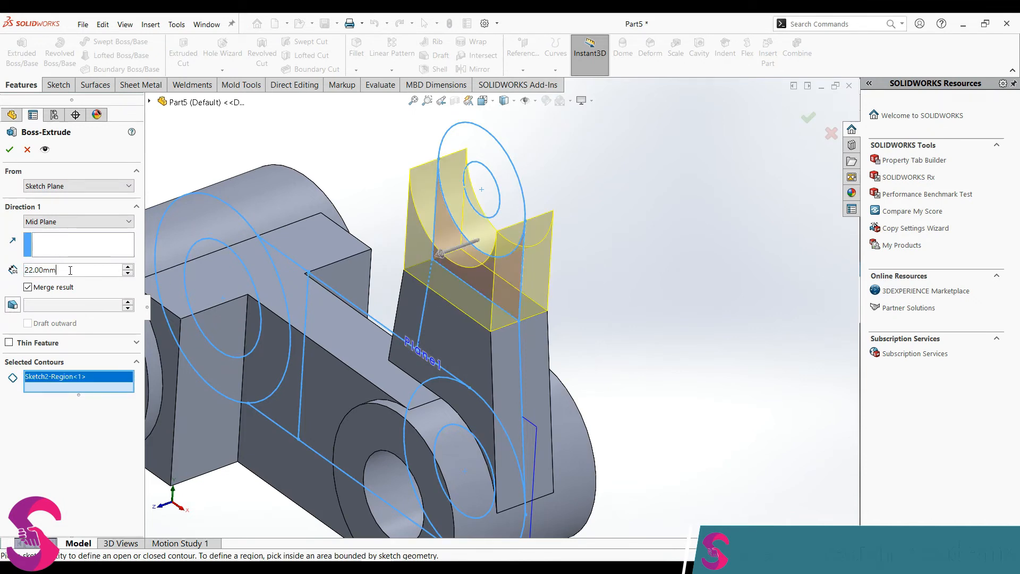
text(+28)
key(Return)
click(9, 150)
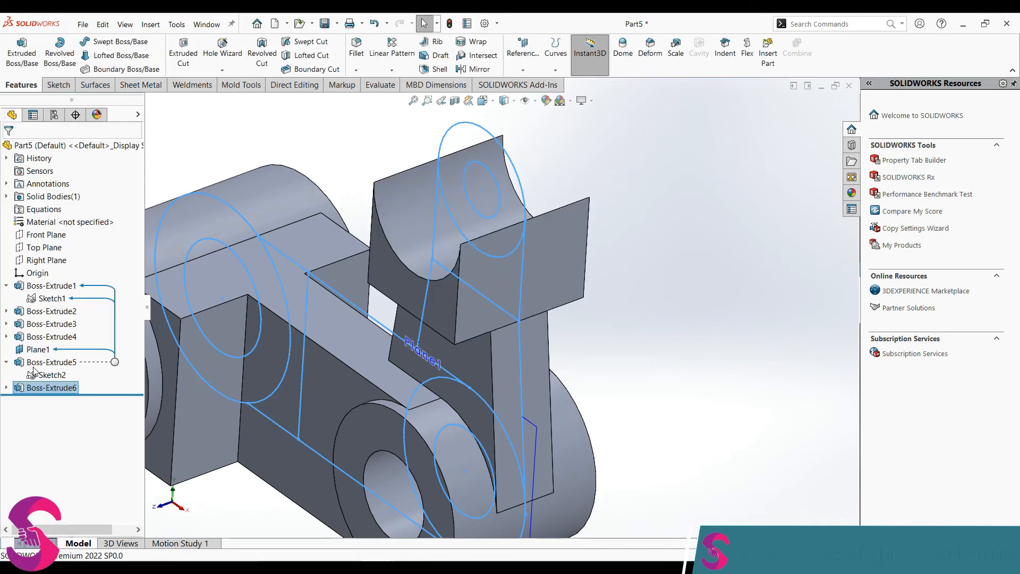
- Extrude the ring region of the upper boss from Sketch2 with the Mid Plane end condition and a depth of 22+36 mm
click(23, 59)
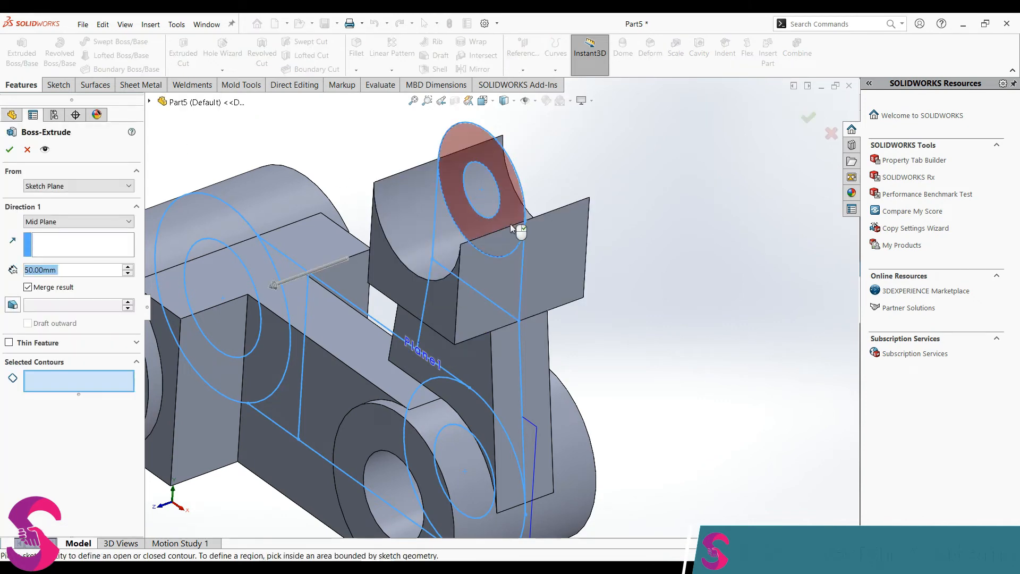
click(492, 221)
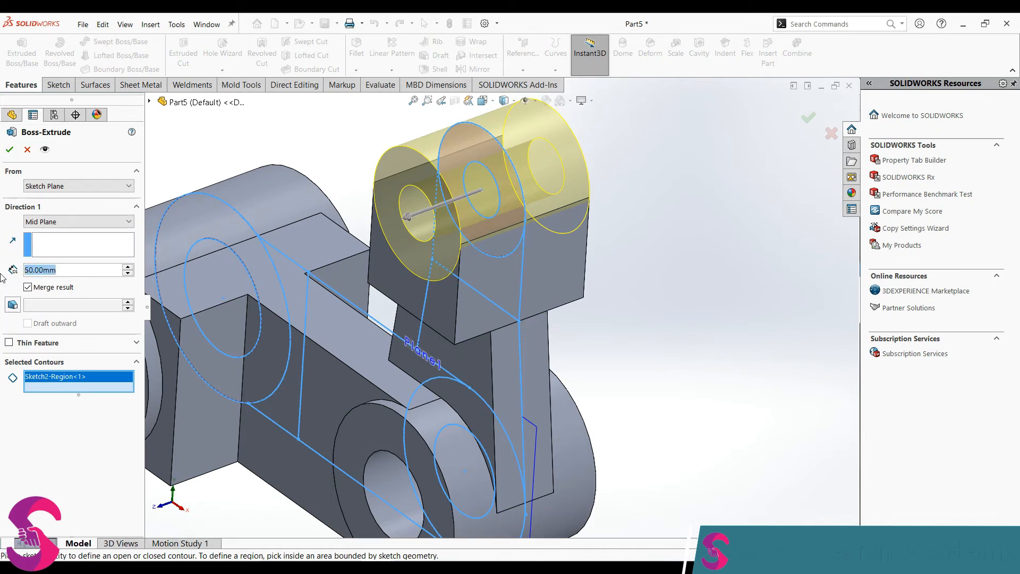
text(22+3)
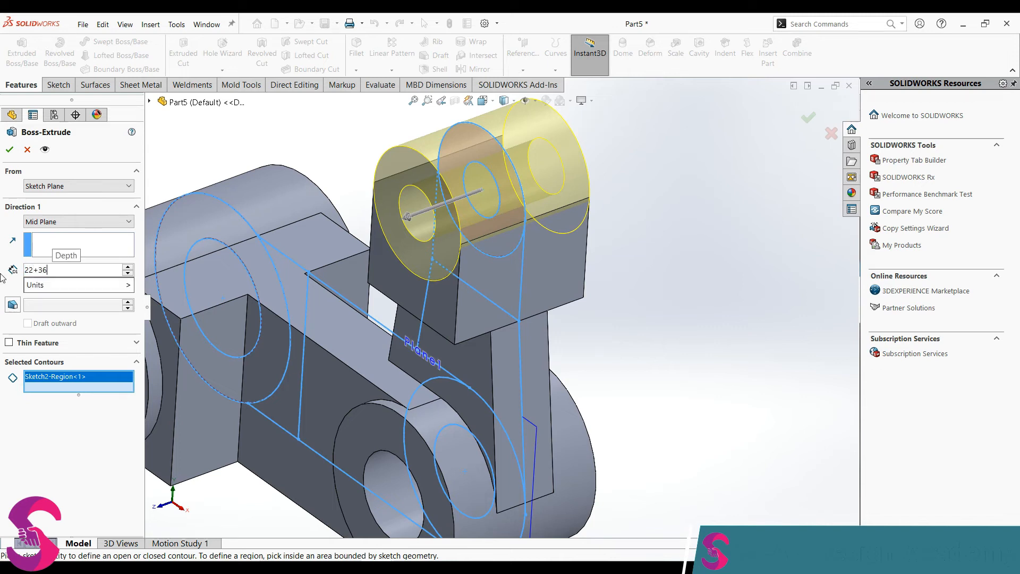
text(6)
key(Return)
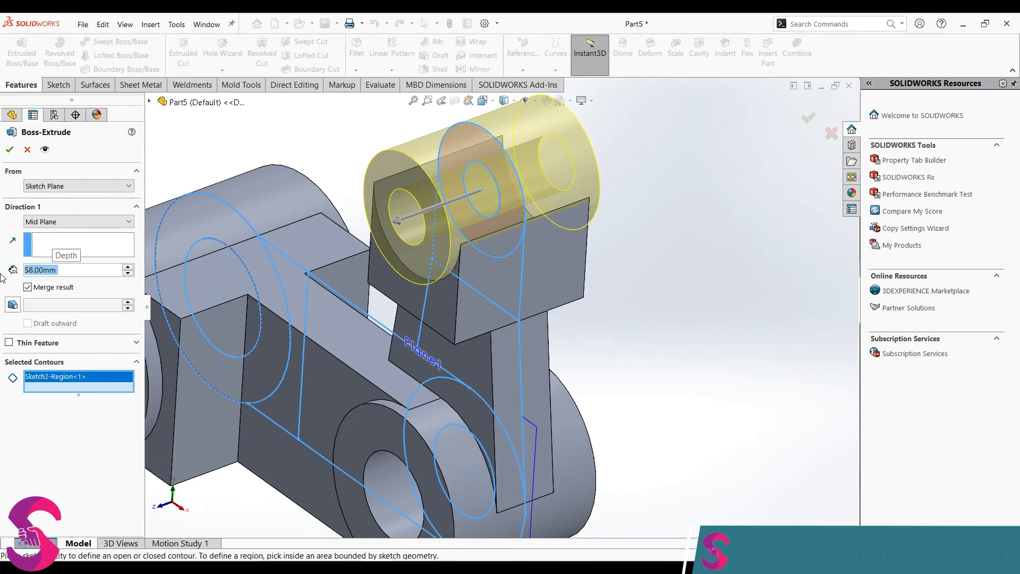
click(10, 150)
- Start a sketch on the connecting web's top face and draw a corner rectangle about 57 mm high across the large boss
scroll(484, 310, up, 5)
mouse_move(451, 437)
middle_down()
mouse_move(467, 445)
mouse_move(417, 452)
mouse_move(425, 359)
middle_up()
click(414, 451)
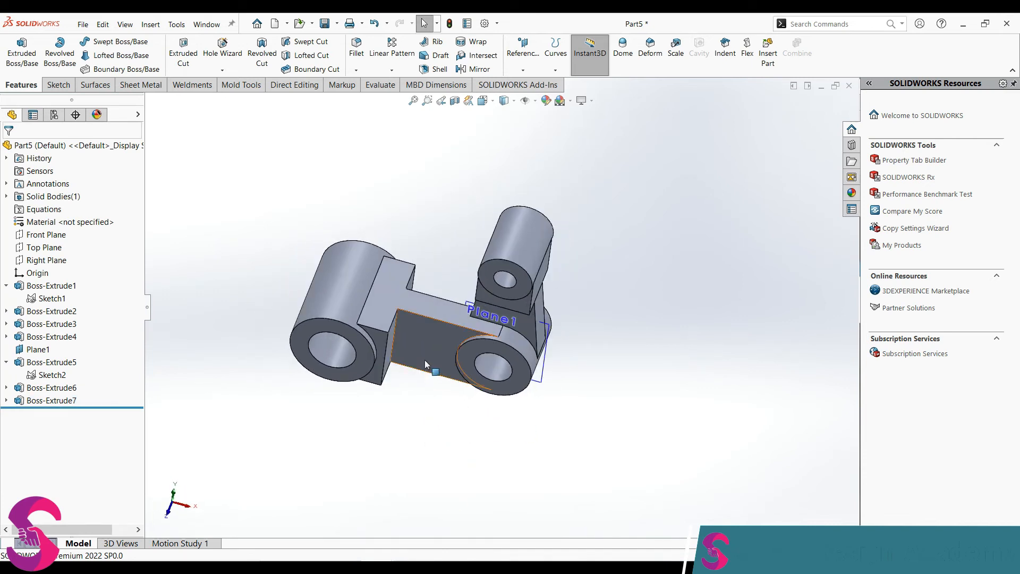
click(430, 308)
click(479, 274)
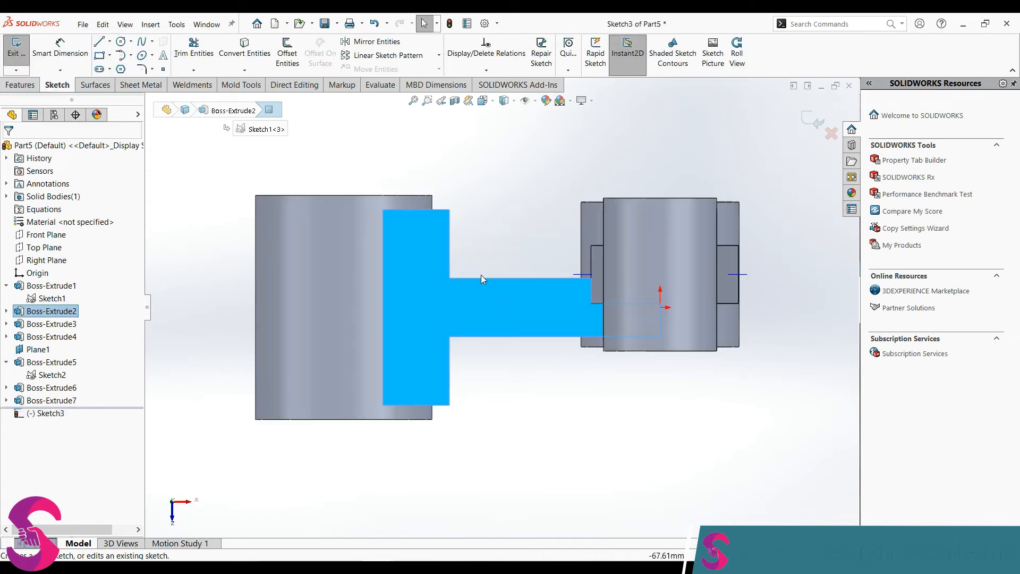
click(99, 55)
click(212, 229)
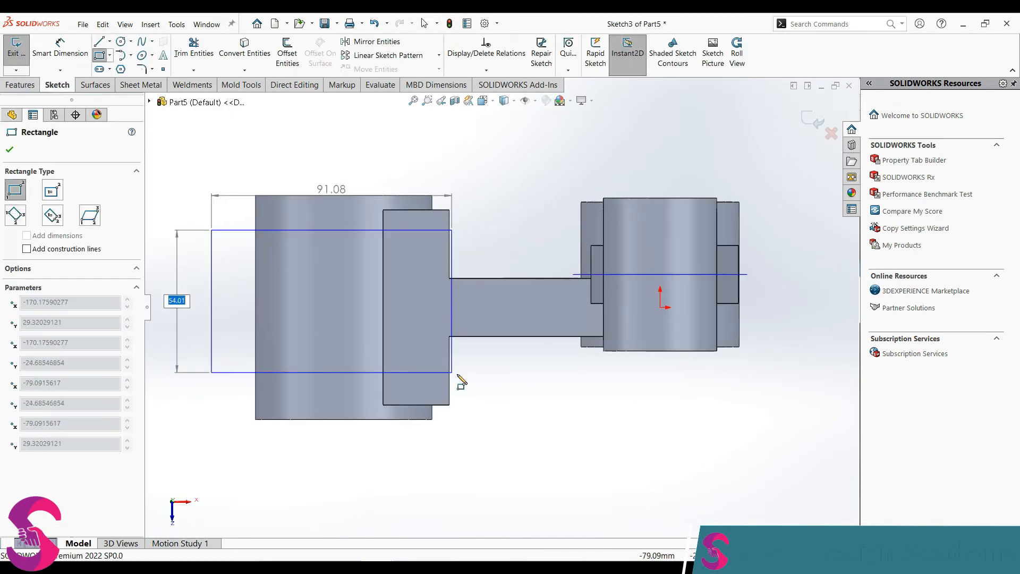
click(500, 380)
key(Escape)
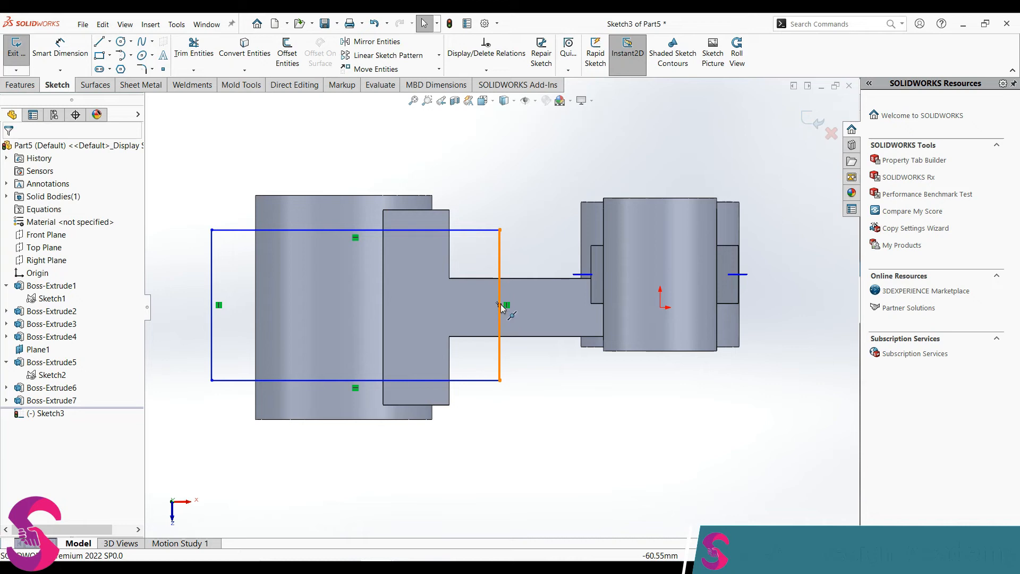
- Align the midpoint of the rectangle's web-side edge with the origin using a Horizontal relation
click(501, 308)
ctrl+click(660, 306)
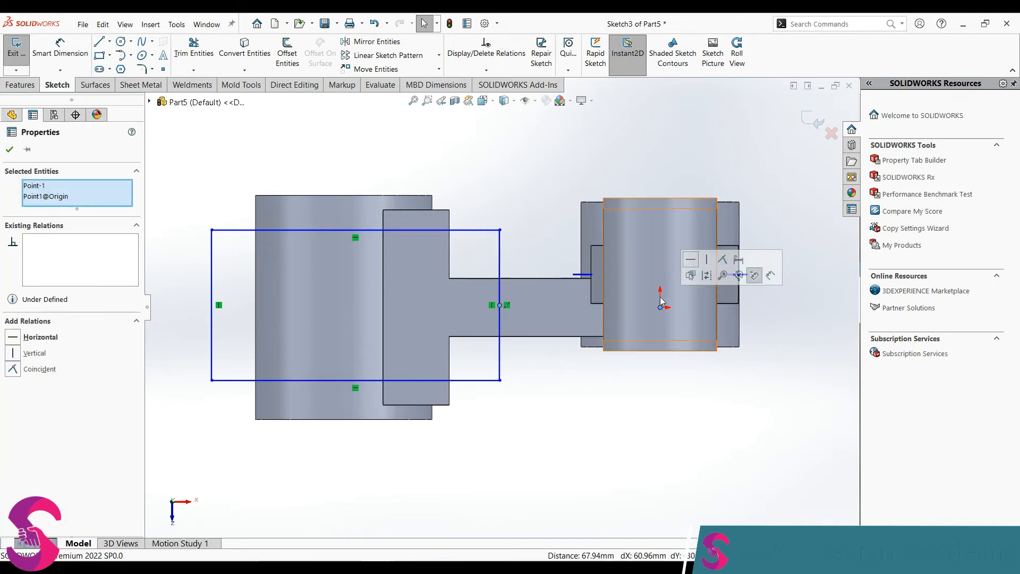
click(690, 261)
click(562, 422)
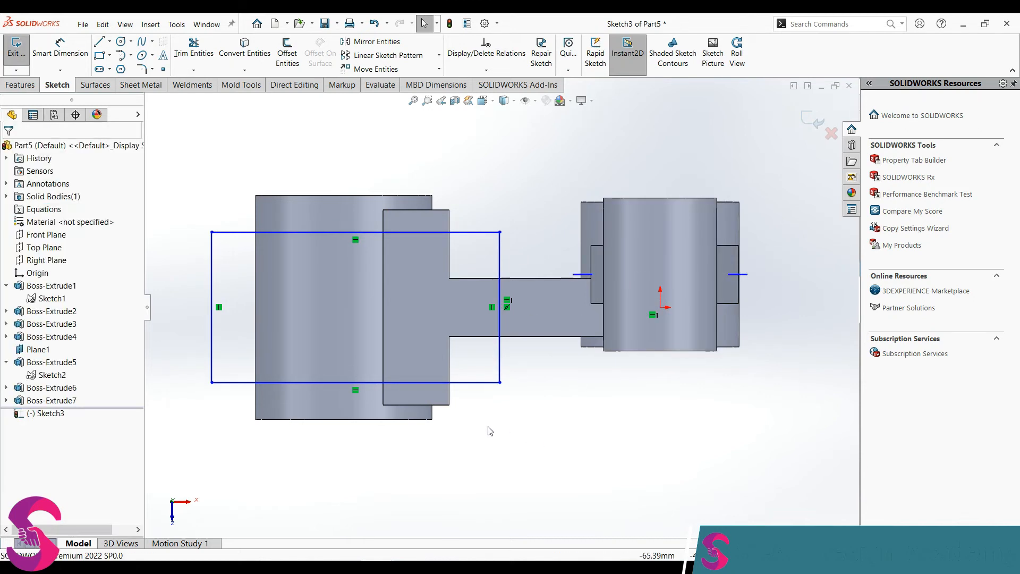
click(343, 341)
- Dimension the rectangle's web-side vertical edge to 41 mm
right_drag(538, 448, 540, 322)
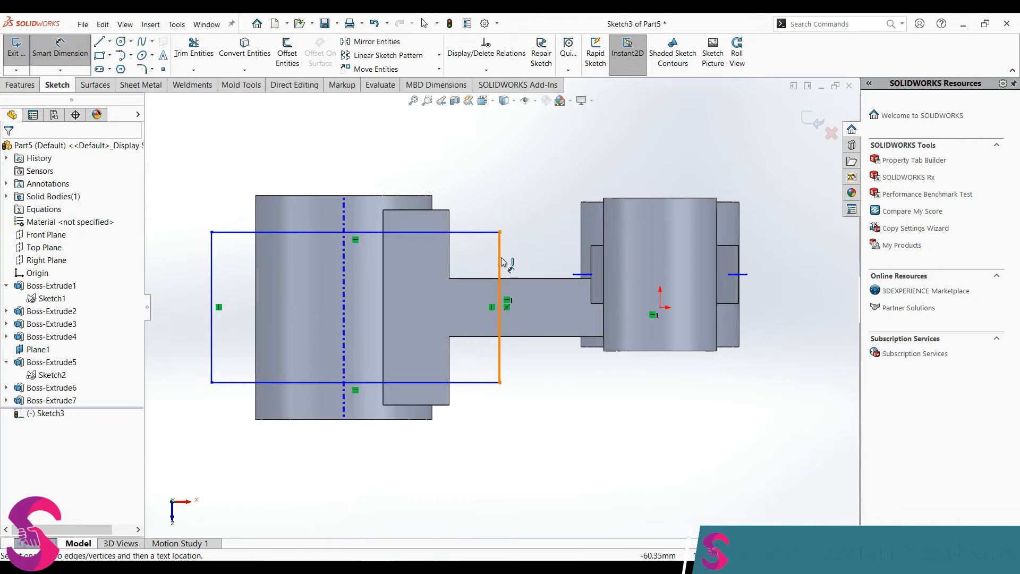
click(501, 260)
click(533, 262)
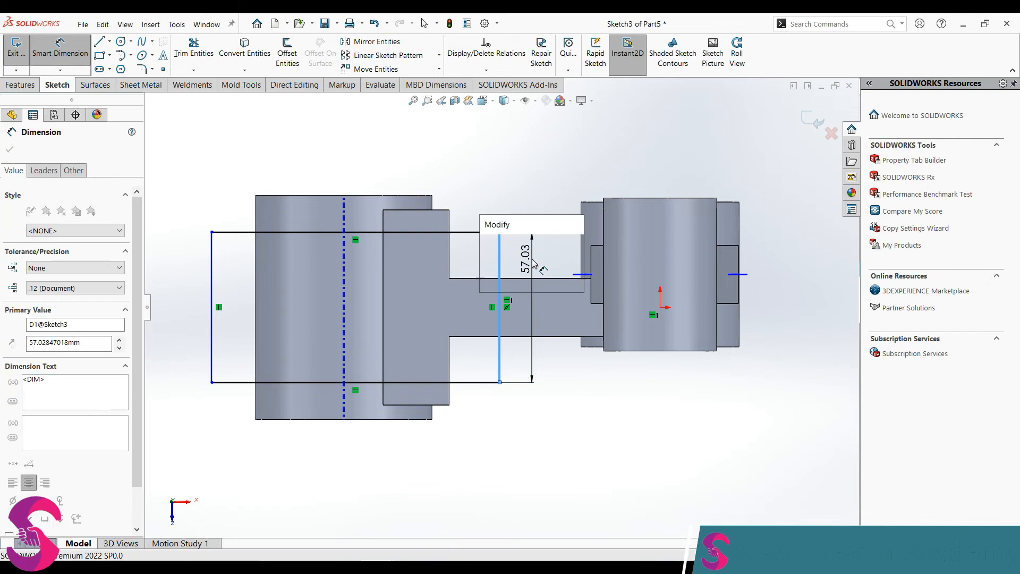
text(41)
key(Return)
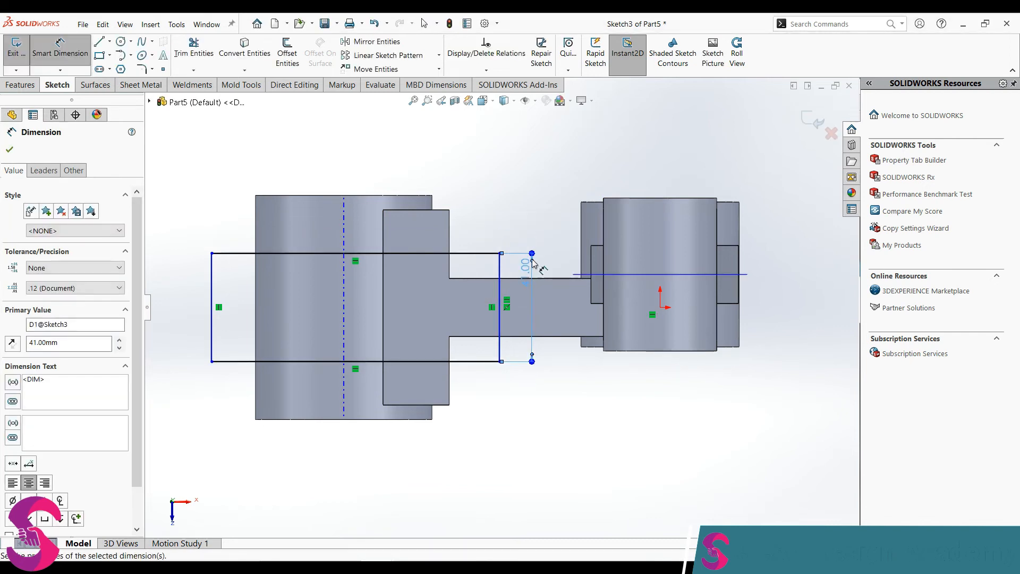
key(Escape)
- Shorten the rectangle so its edge lies inside the block and dimension it 14 mm from the block's web-side face
drag(502, 253, 428, 253)
right_drag(516, 430, 513, 388)
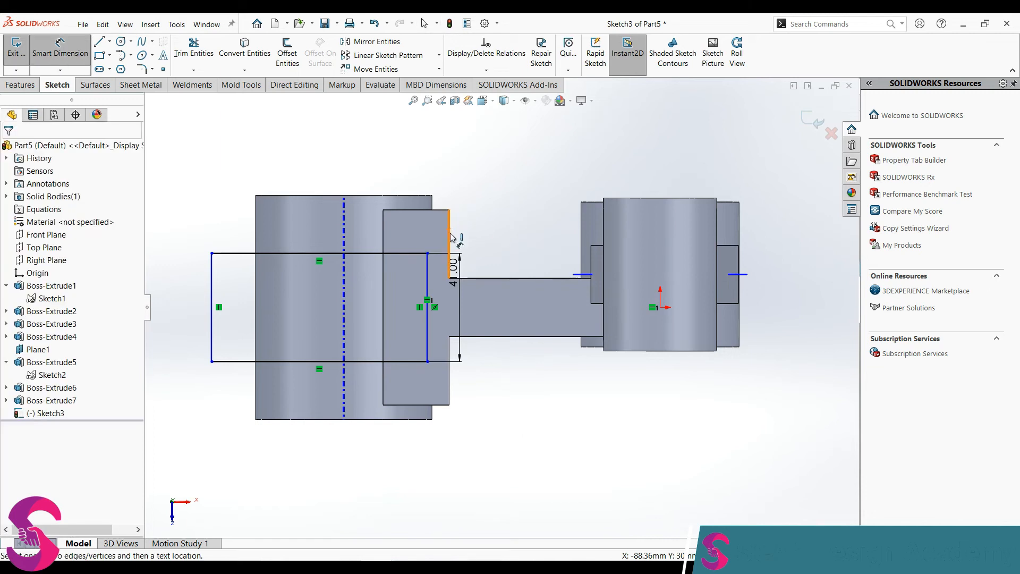
click(429, 280)
click(424, 166)
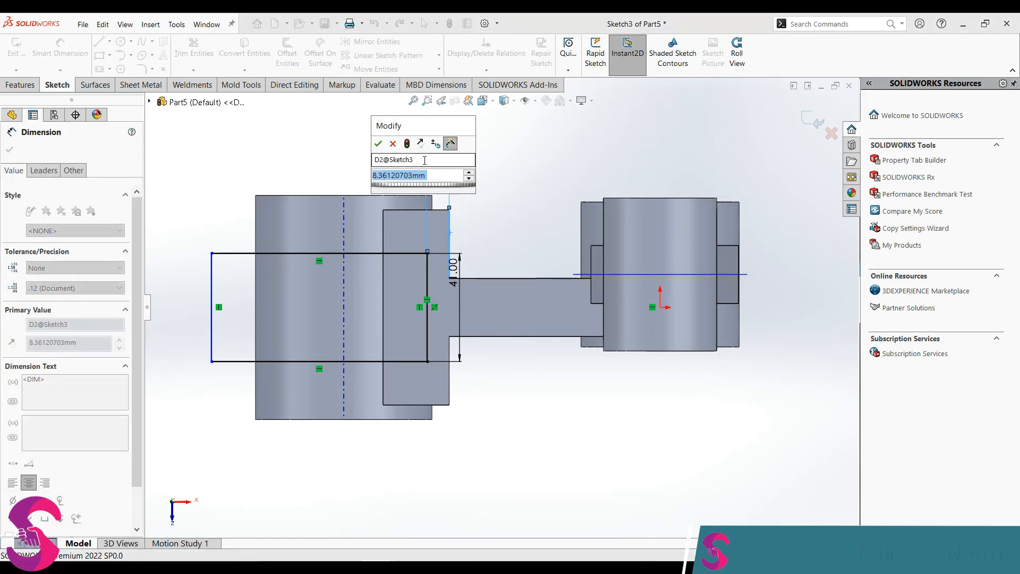
key(Return)
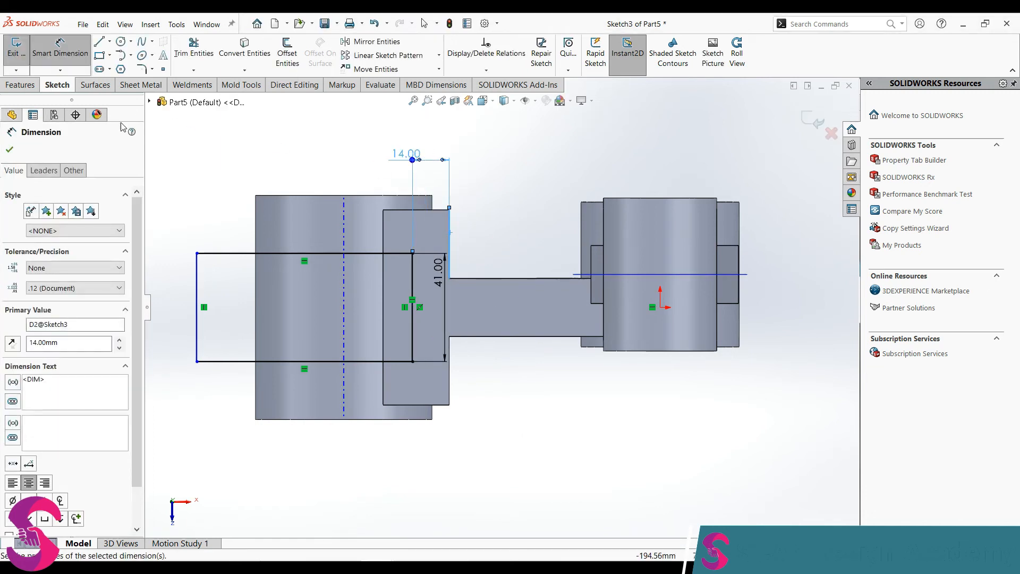
- Cut the 41 mm rectangle through the large boss and block with the Through All - Both end condition
click(18, 86)
click(184, 53)
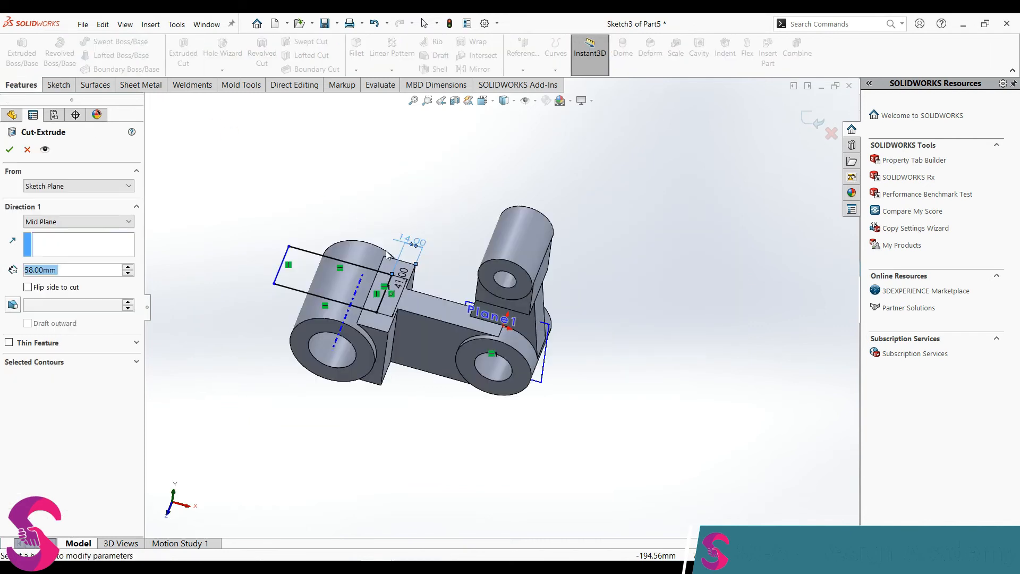
click(35, 222)
click(48, 248)
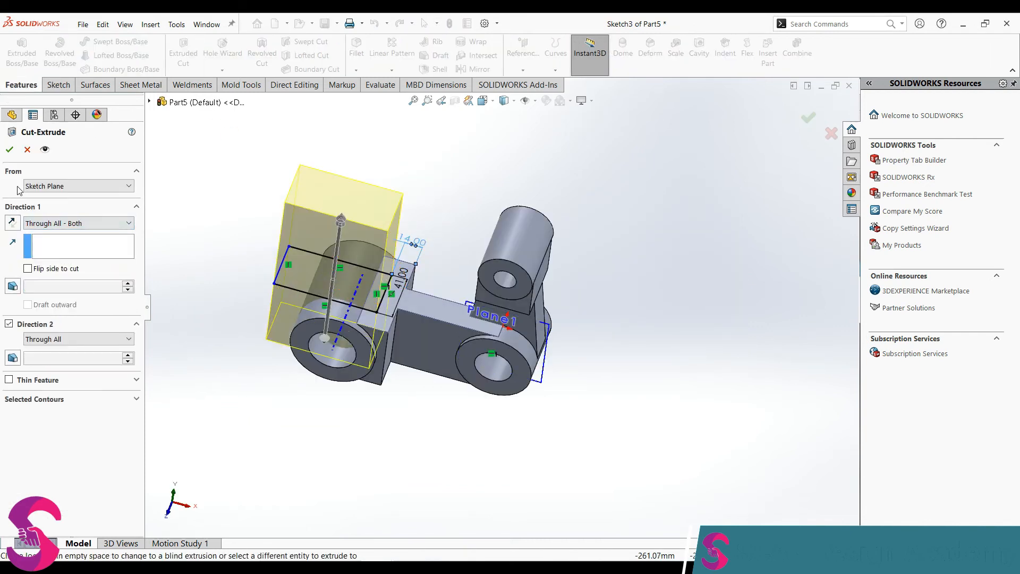
click(9, 149)
- Start a sketch on the web's top face and draw a corner rectangle about 29 mm high across the upper boss
mouse_move(481, 371)
middle_down()
mouse_move(498, 365)
mouse_move(467, 383)
mouse_move(464, 371)
mouse_move(497, 386)
mouse_move(419, 399)
mouse_move(492, 294)
mouse_move(478, 359)
mouse_move(486, 372)
middle_up()
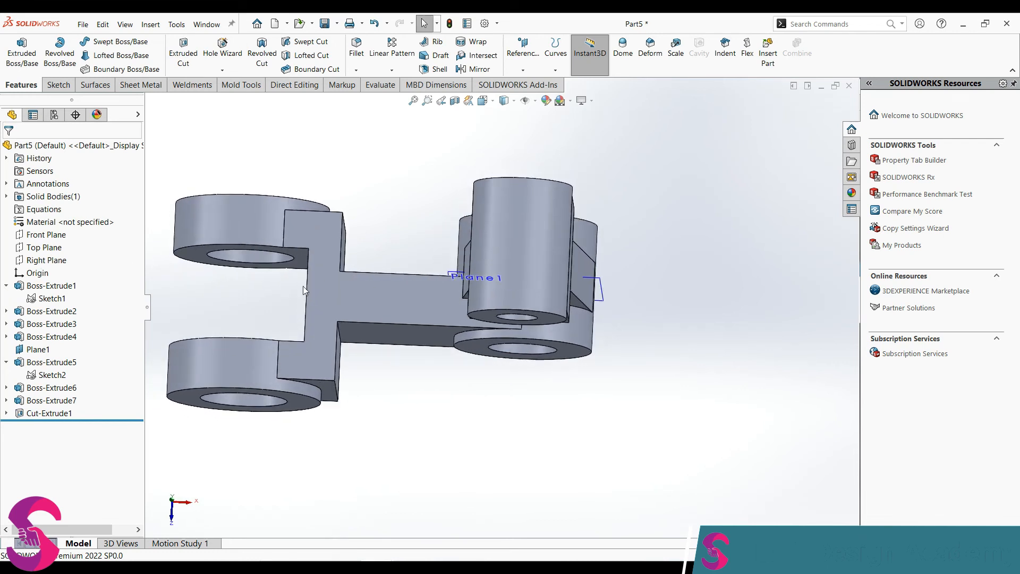
click(449, 272)
click(467, 258)
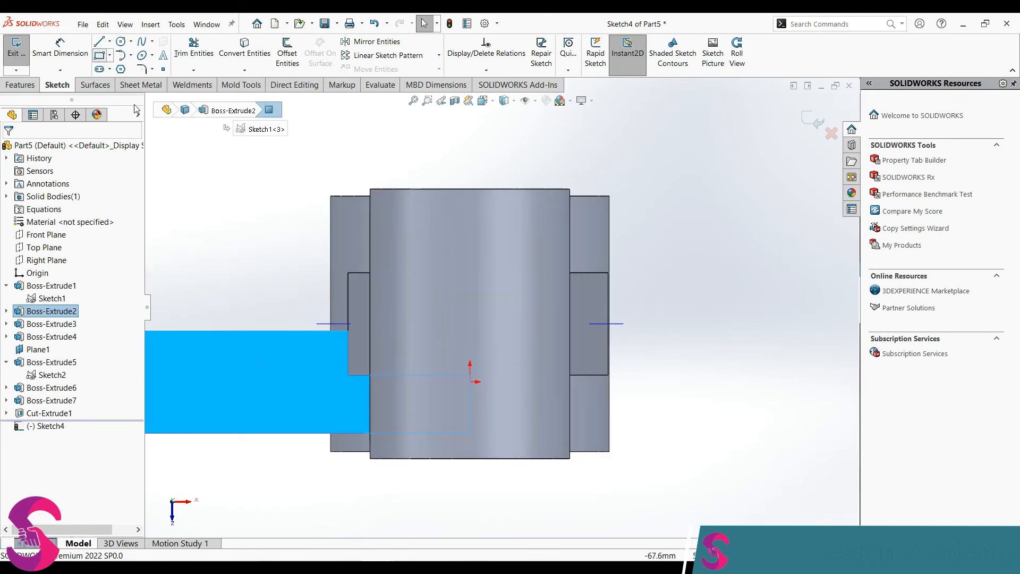
key(r)
click(303, 253)
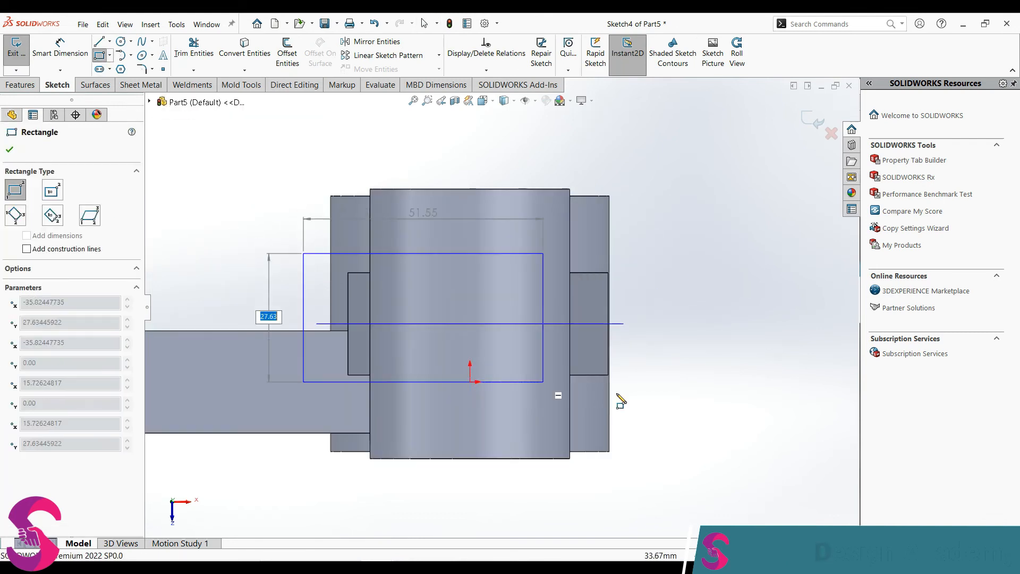
click(650, 387)
key(Escape)
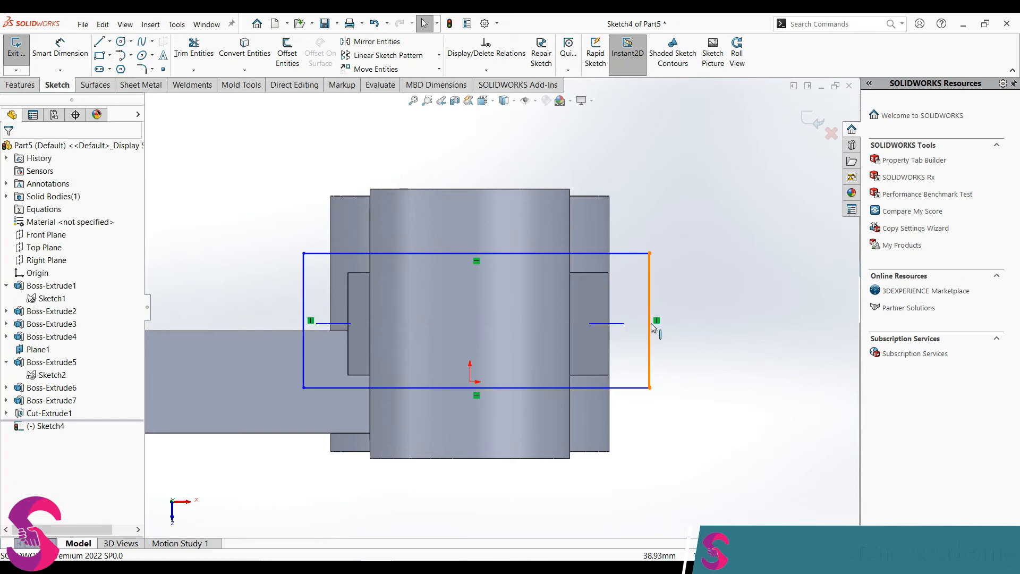
- Make the midpoint of the rectangle's outer vertical edge coincident with Plane1
click(625, 324)
ctrl+click(623, 324)
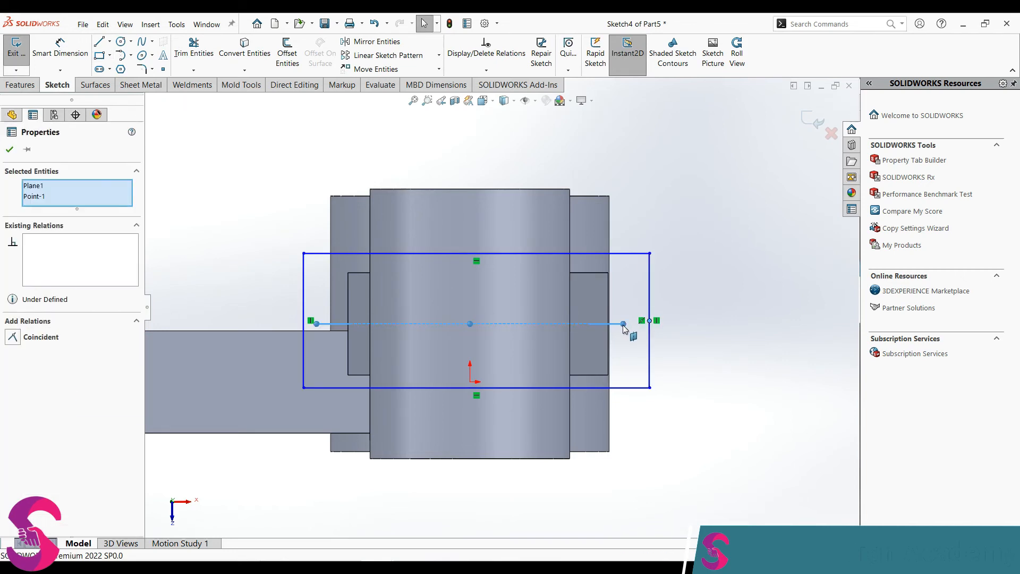
click(650, 276)
click(755, 419)
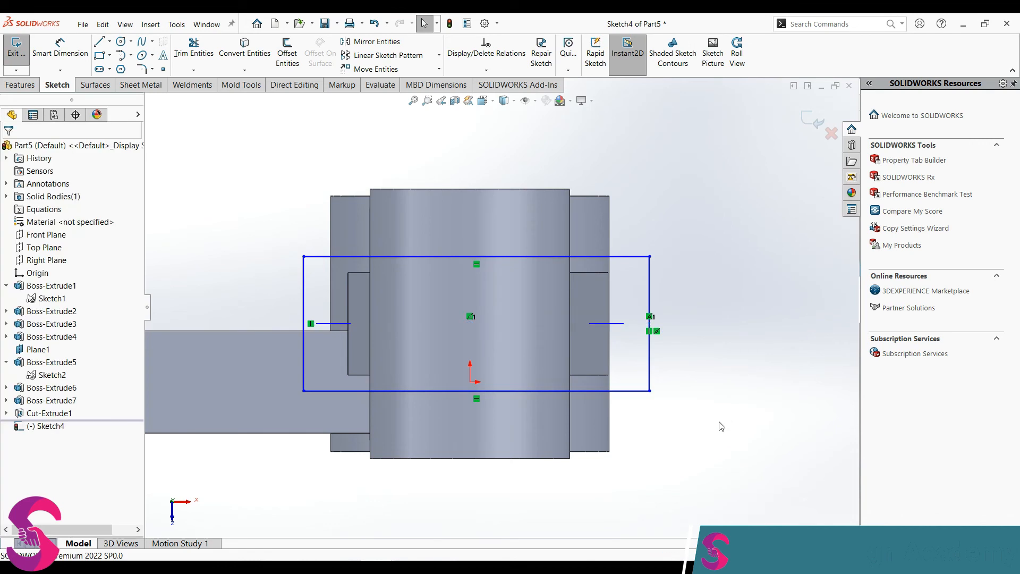
- Dimension the rectangle's outer vertical edge to 22 mm
right_click(732, 434)
right_drag(715, 427, 707, 384)
click(650, 356)
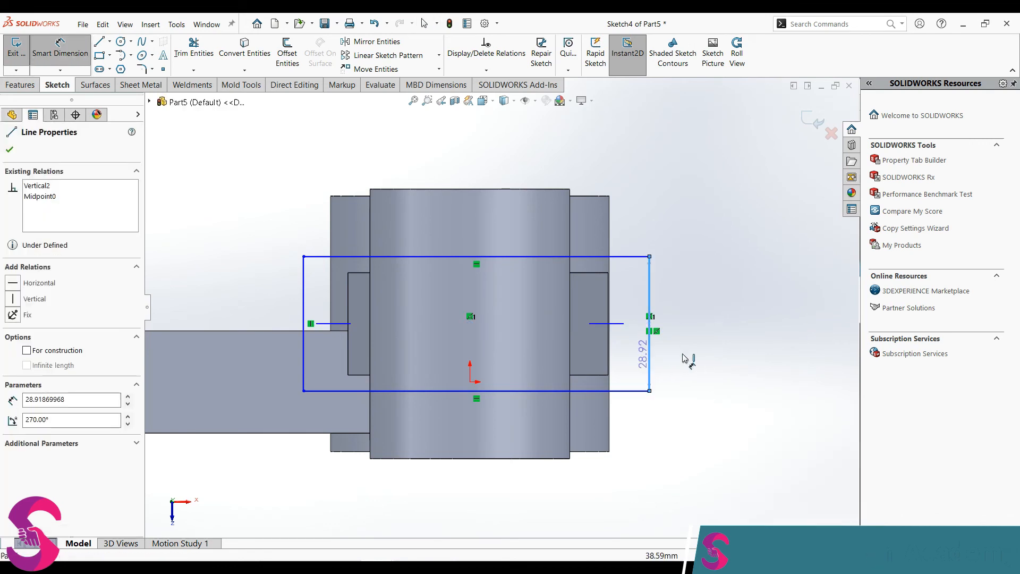
click(682, 355)
text(22)
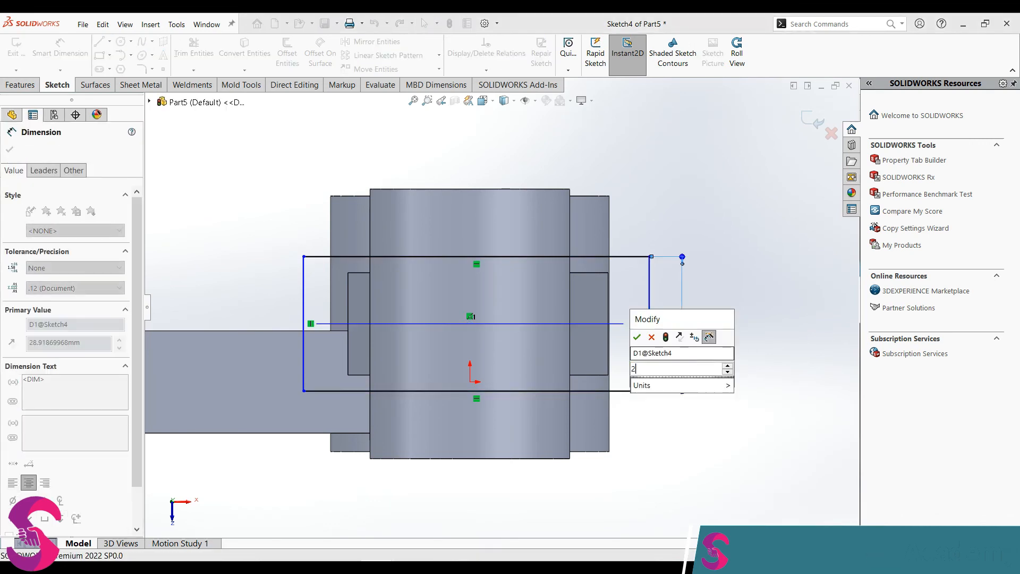
key(Return)
- Examine the rectangle's position relative to the upright arm and the upper boss
middle_drag(587, 392, 539, 267)
scroll(539, 268, up, 4)
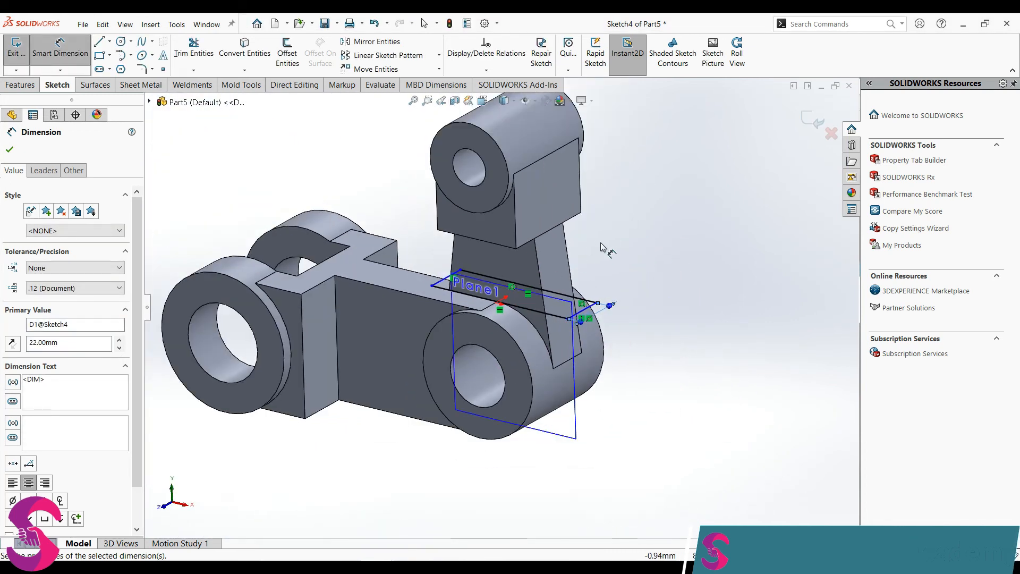
scroll(613, 240, down, 2)
click(608, 243)
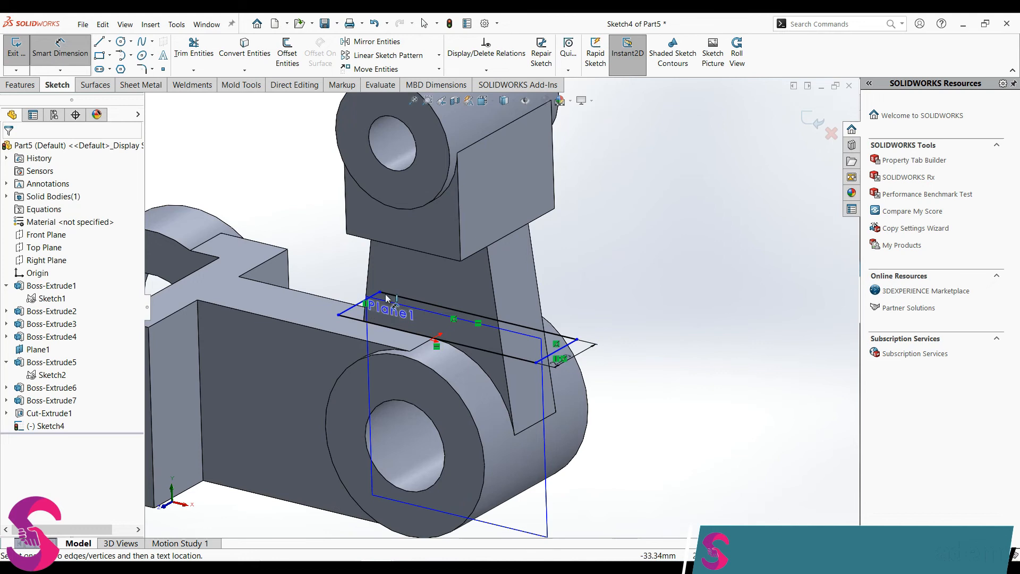
key(Escape)
middle_drag(239, 266, 364, 212)
click(366, 209)
mouse_move(436, 285)
middle_down()
mouse_move(454, 352)
mouse_move(353, 250)
middle_up()
key(Escape)
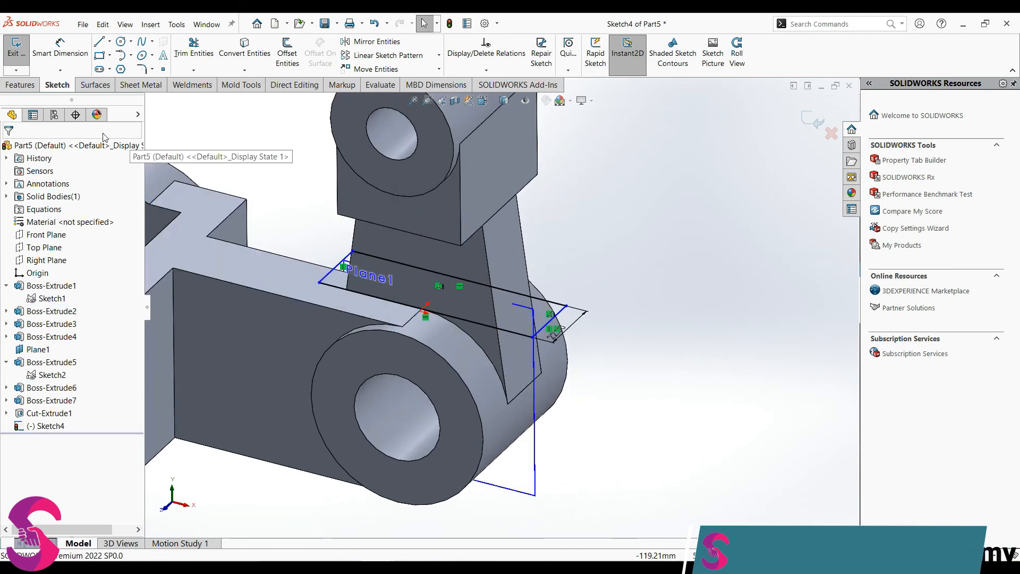
- Start an extruded cut from the 22 mm rectangle with its start offset 35+12 mm from the sketch plane towards the upper boss
click(20, 85)
click(186, 62)
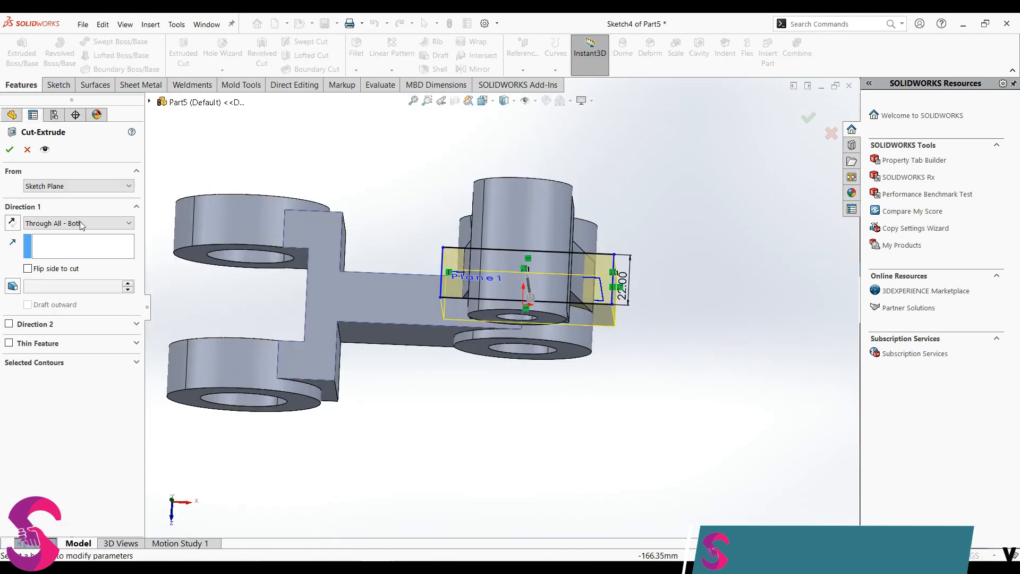
click(64, 186)
click(47, 224)
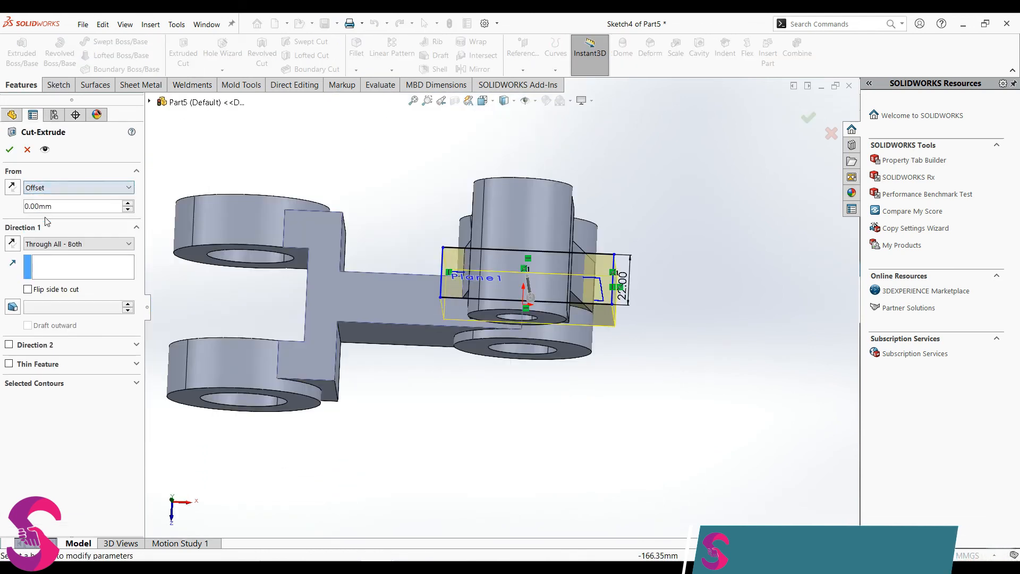
text(35)
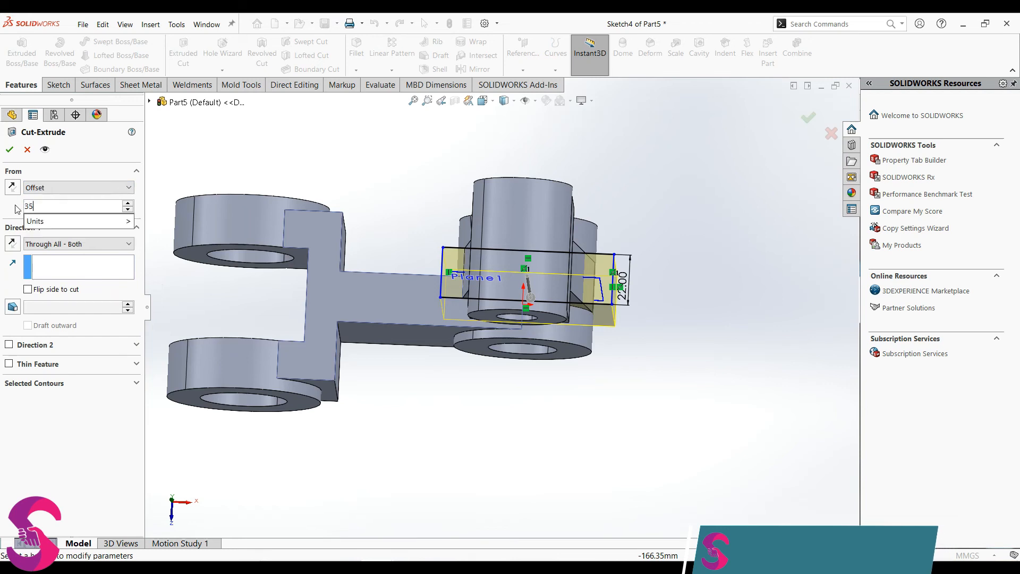
text(+12)
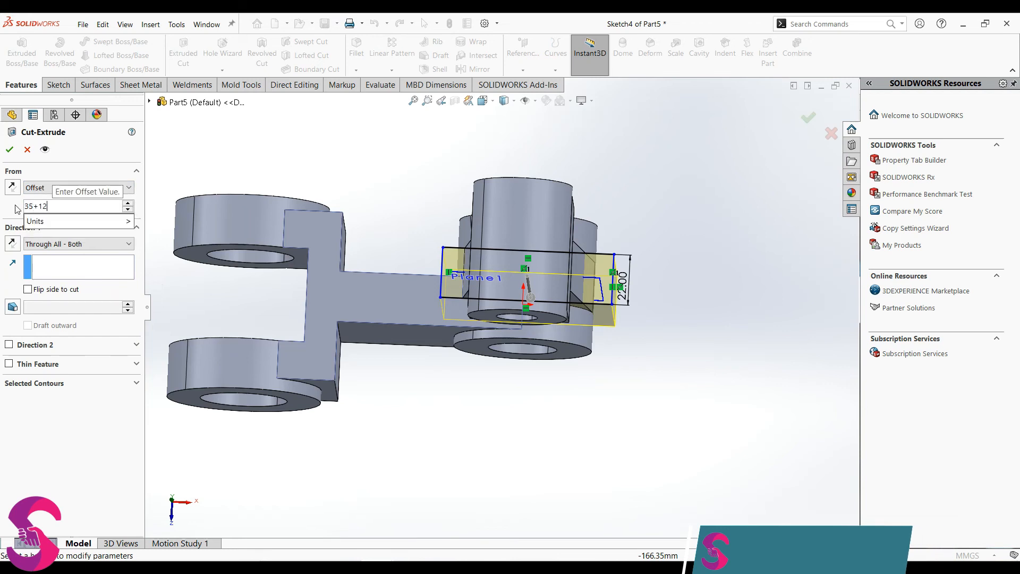
key(Return)
click(11, 189)
middle_drag(417, 296, 369, 223)
- Reverse the cut direction towards the upper boss and complete the slot as a Blind cut 58 mm deep
click(11, 244)
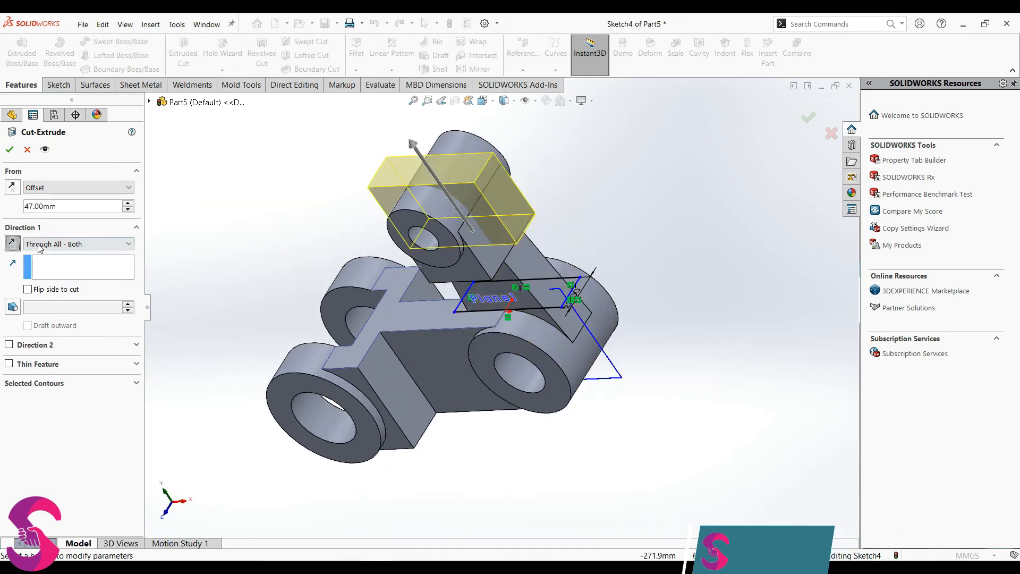
click(79, 243)
click(42, 254)
middle_drag(462, 303, 484, 316)
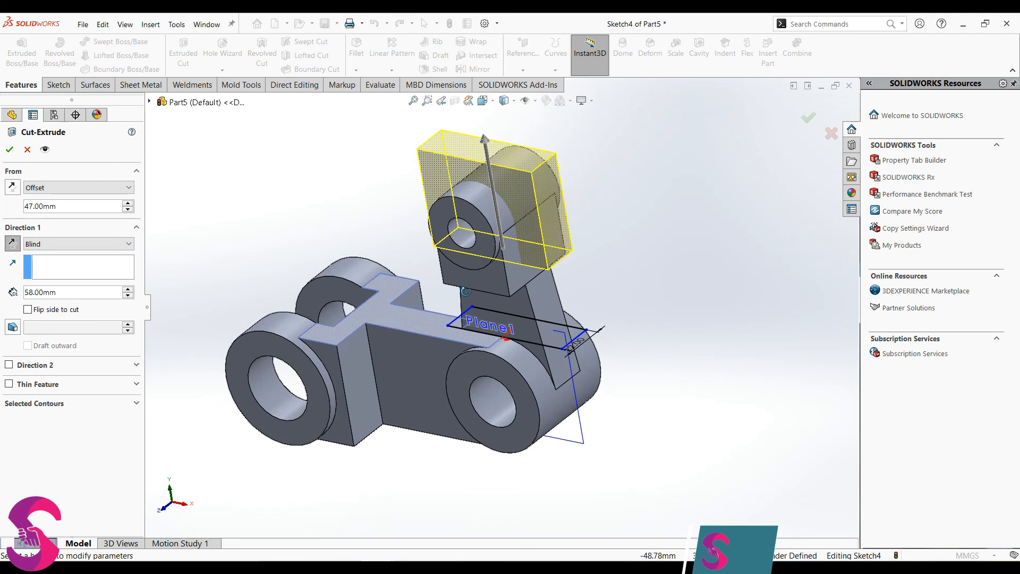
click(10, 151)
- Fillet the two vertical inner corner edges where the horizontal arm meets the slotted large boss's crosspiece with a 5 mm radius
mouse_move(451, 270)
middle_down()
mouse_move(472, 251)
mouse_move(461, 280)
middle_up()
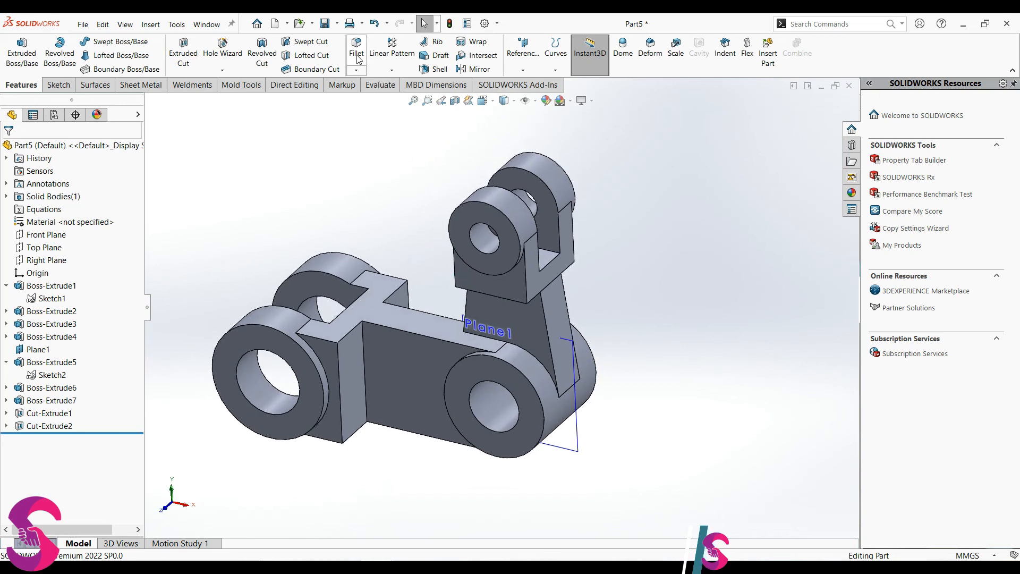
click(20, 204)
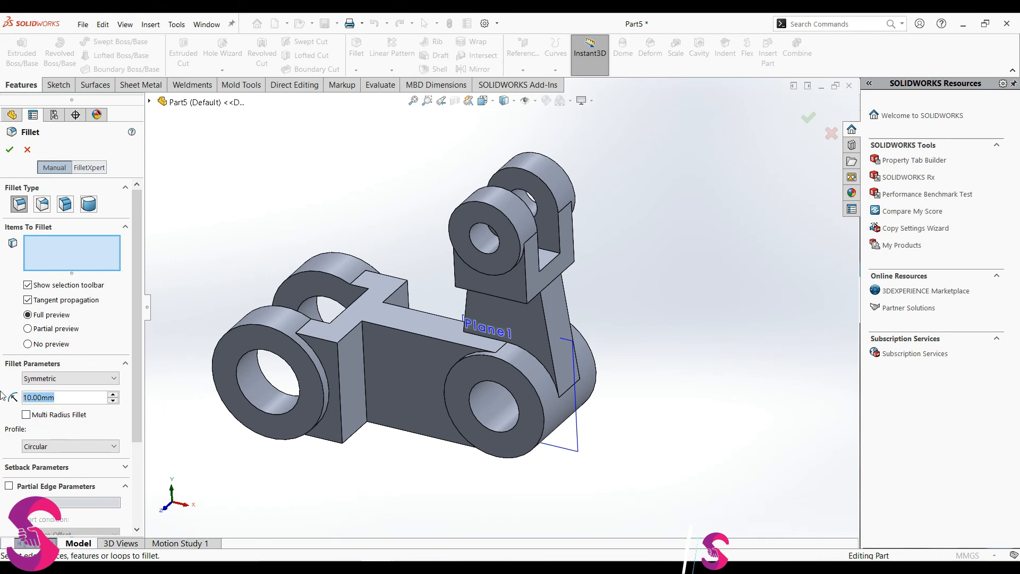
text(5)
click(365, 367)
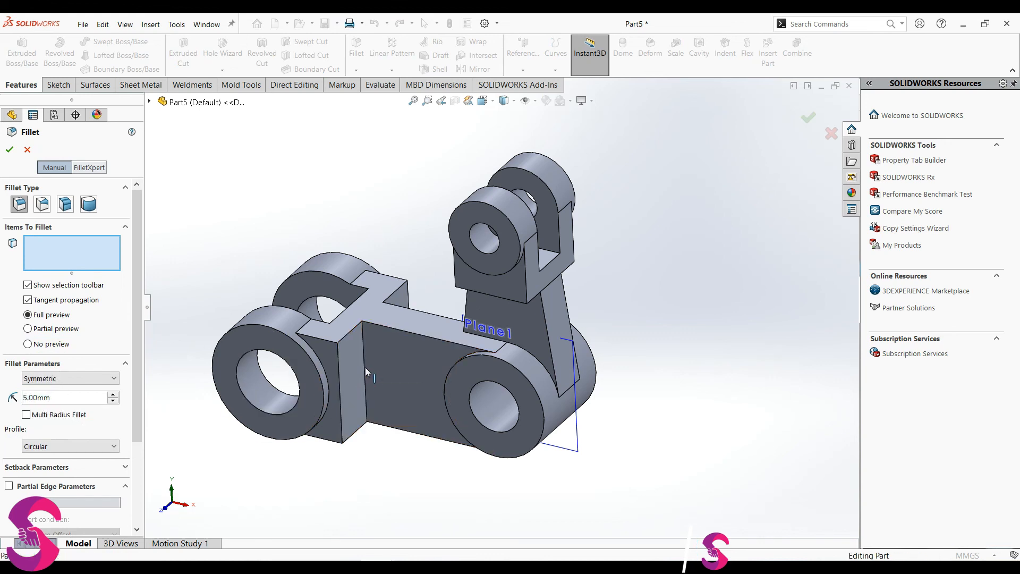
middle_drag(365, 372, 254, 201)
click(415, 269)
click(11, 150)
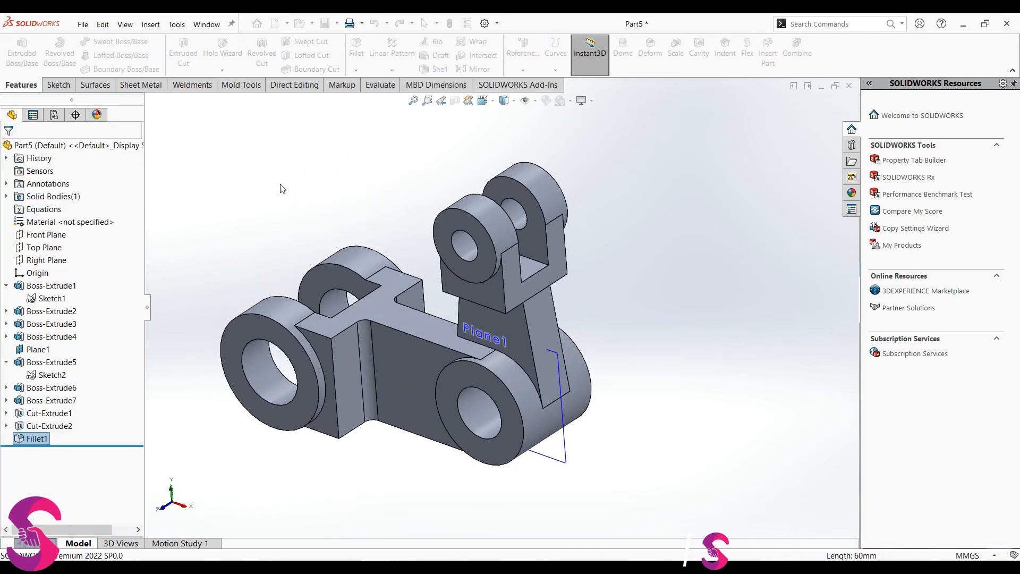
- Hide Plane1 in the model and set the view orientation to isometric
scroll(449, 338, up, 3)
right_click(539, 397)
click(581, 382)
scroll(456, 284, down, 2)
scroll(467, 330, down, 2)
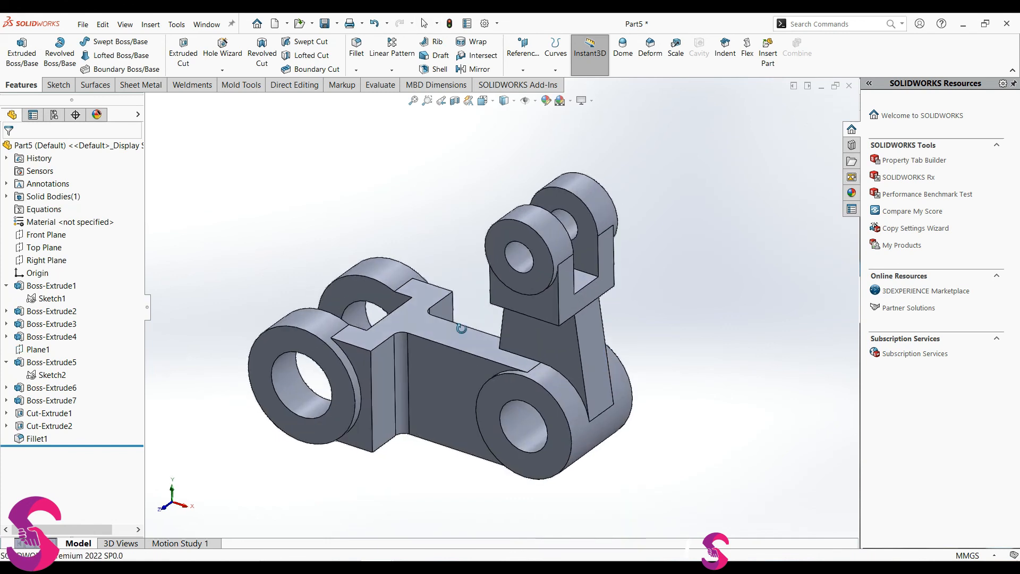
key(space)
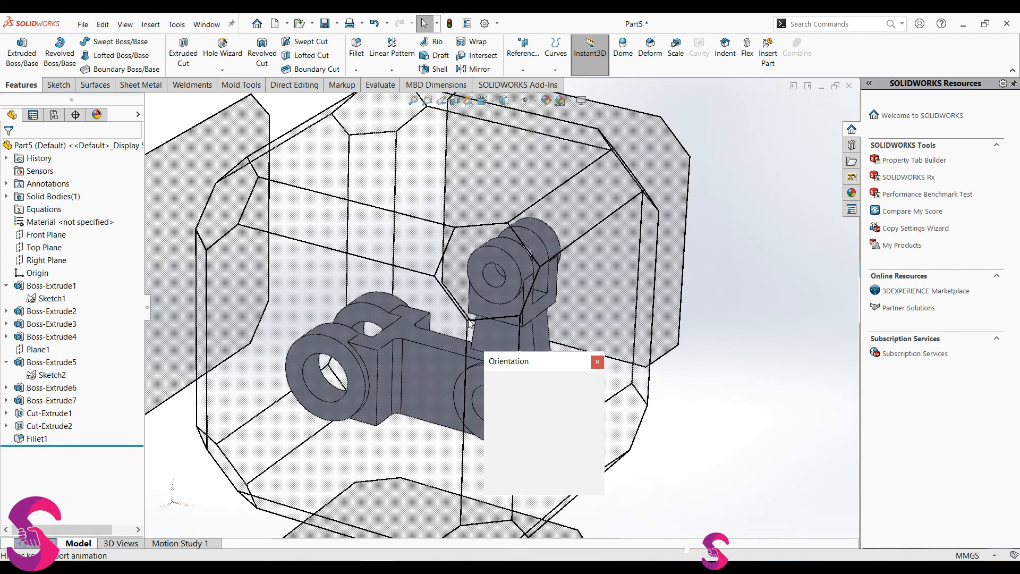
click(411, 349)
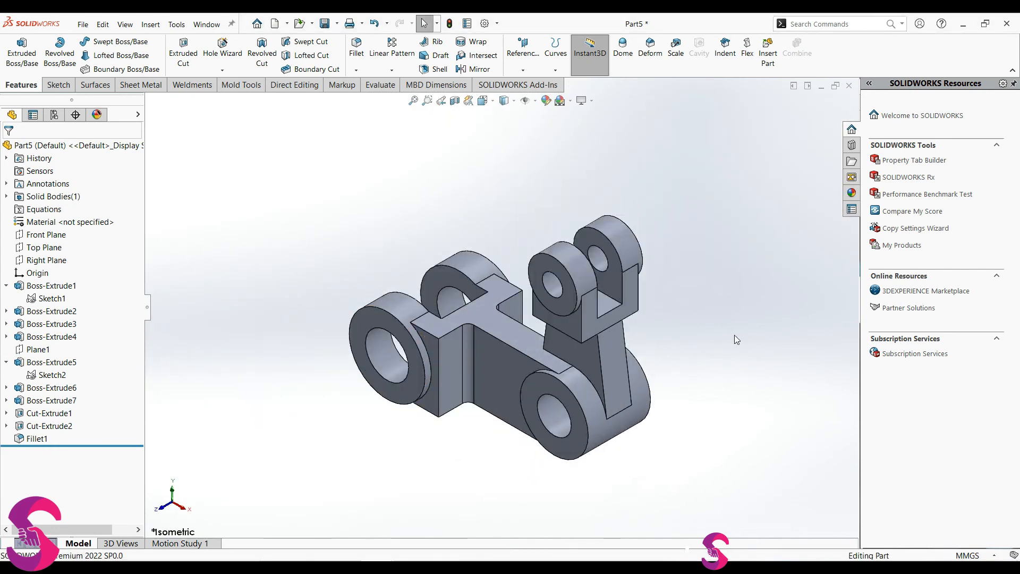